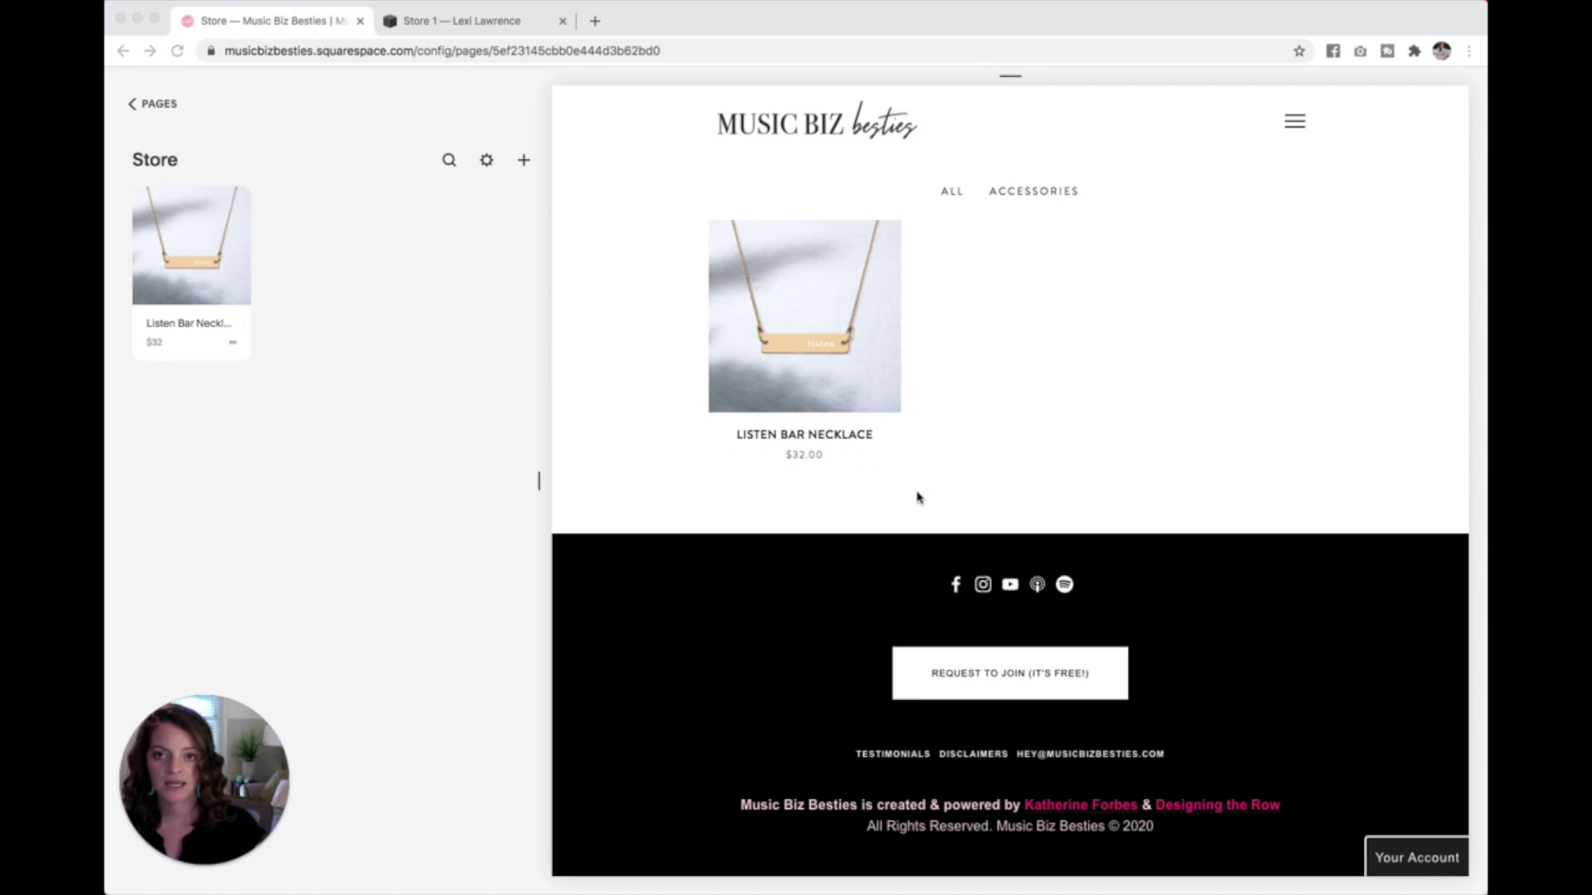
- Open the Listen Bar Necklace product for editing, then close it without saving
{"action": "left_click", "coordinate": [218, 259]}
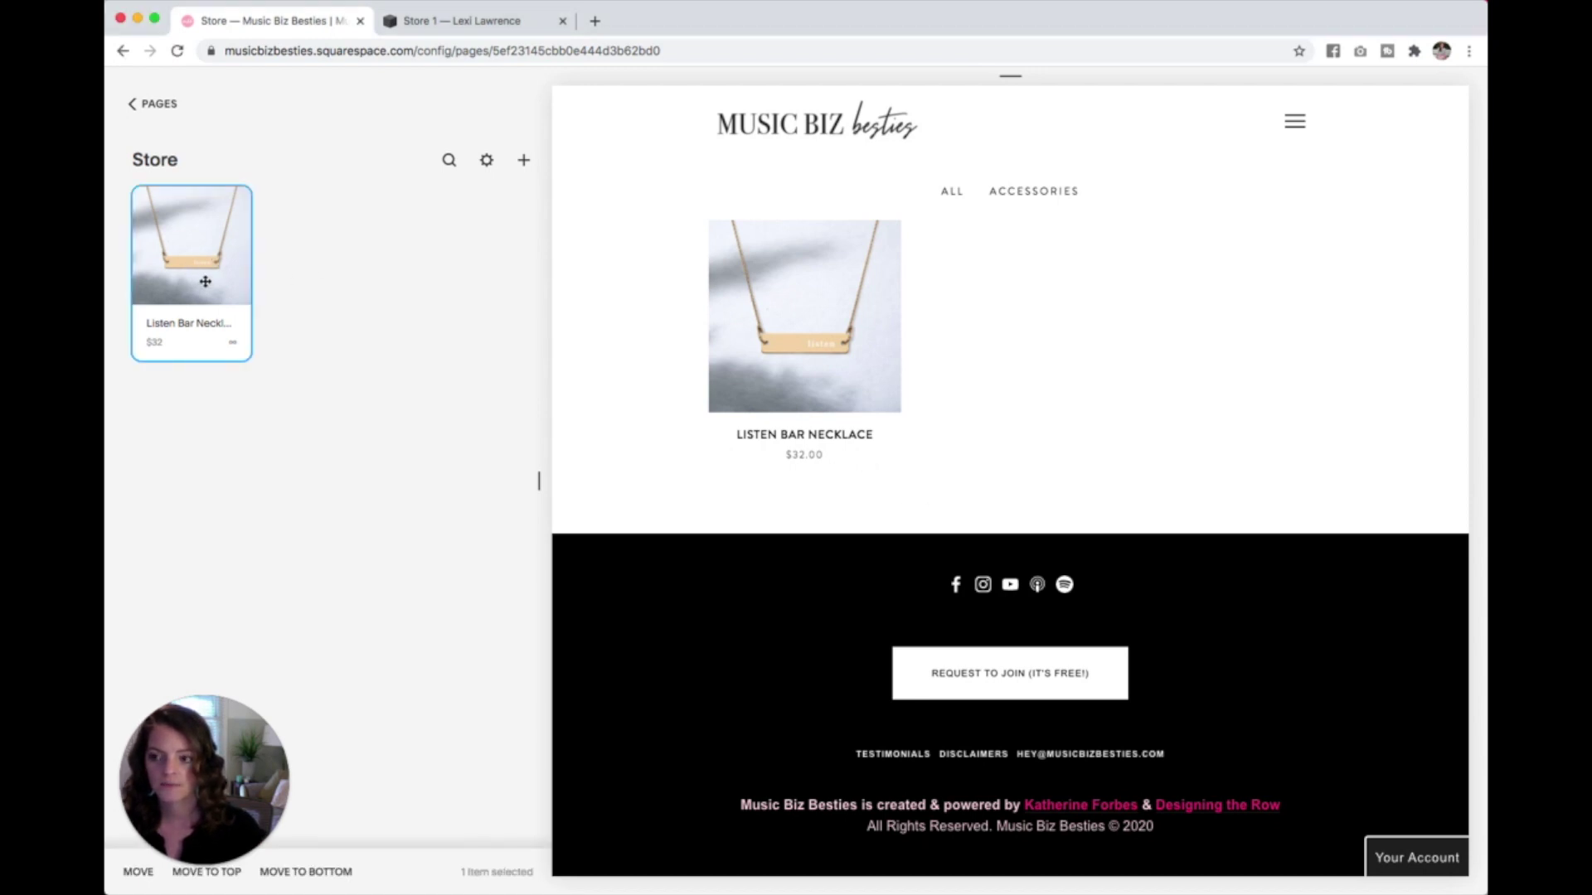
{"action": "double_click", "coordinate": [199, 273]}
{"action": "left_click", "coordinate": [189, 261]}
{"action": "left_click", "coordinate": [189, 262]}
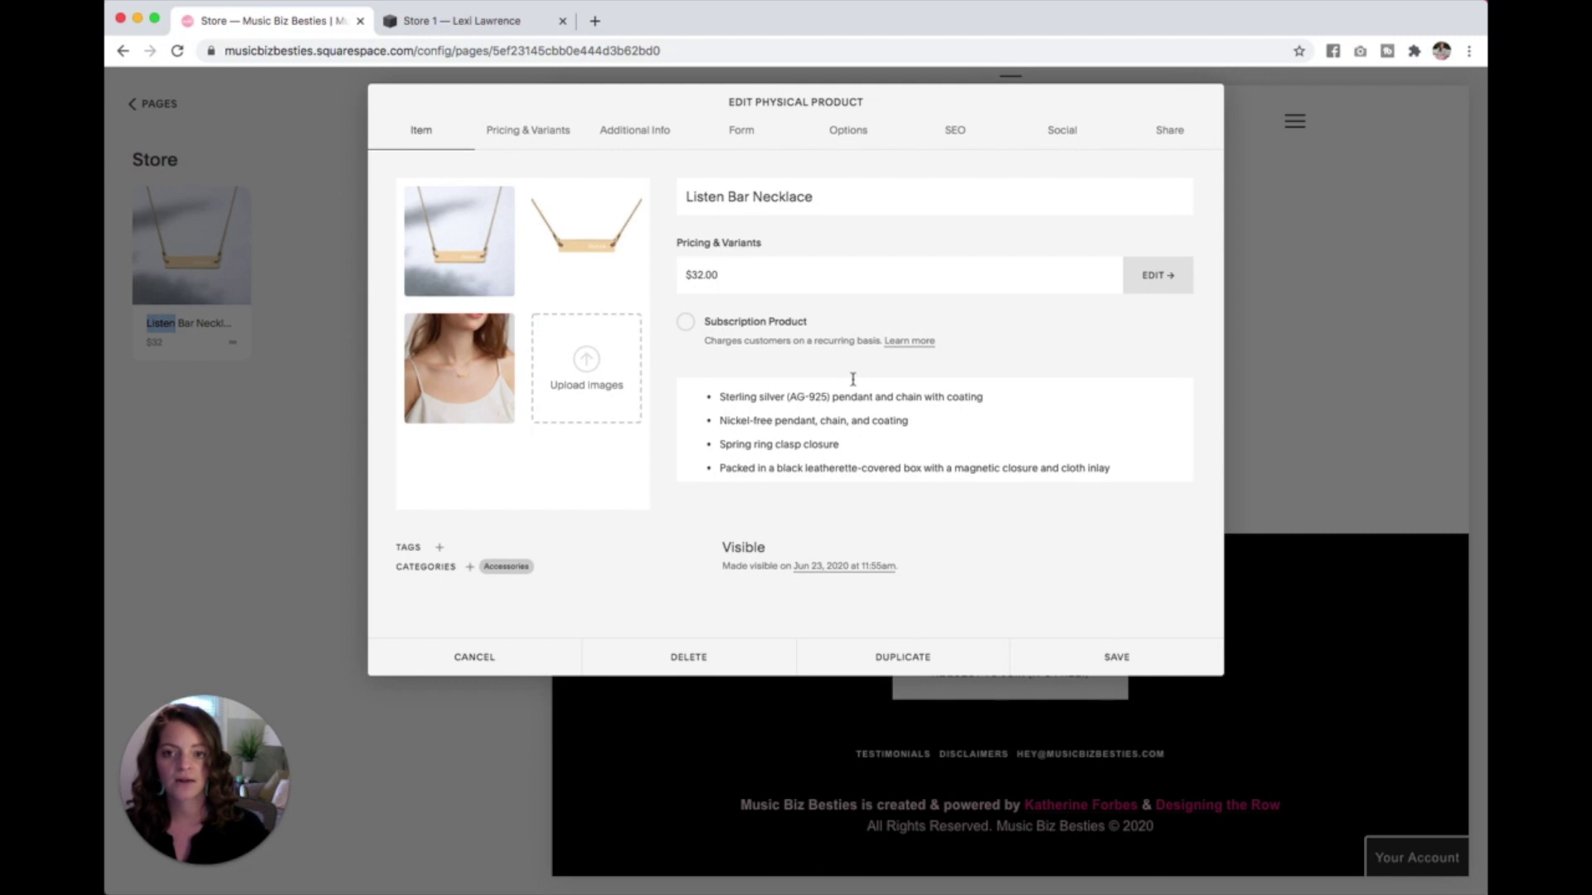
{"action": "left_click", "coordinate": [468, 656]}
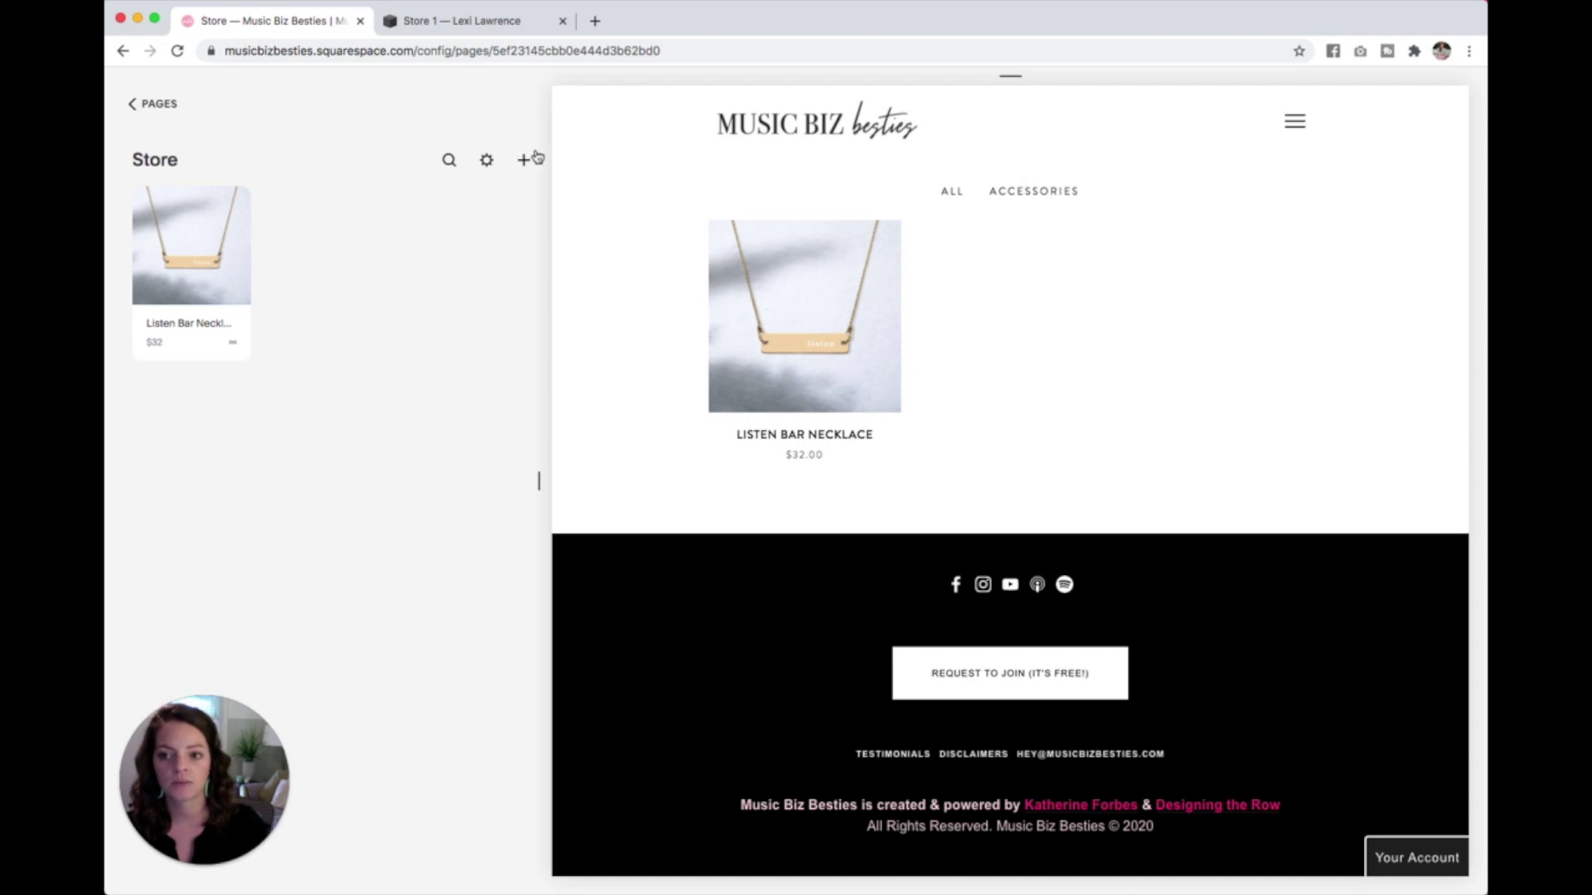
- Check the Lexi Lawrence store, then return to Music Biz Besties and start a new product
{"action": "left_click", "coordinate": [431, 26]}
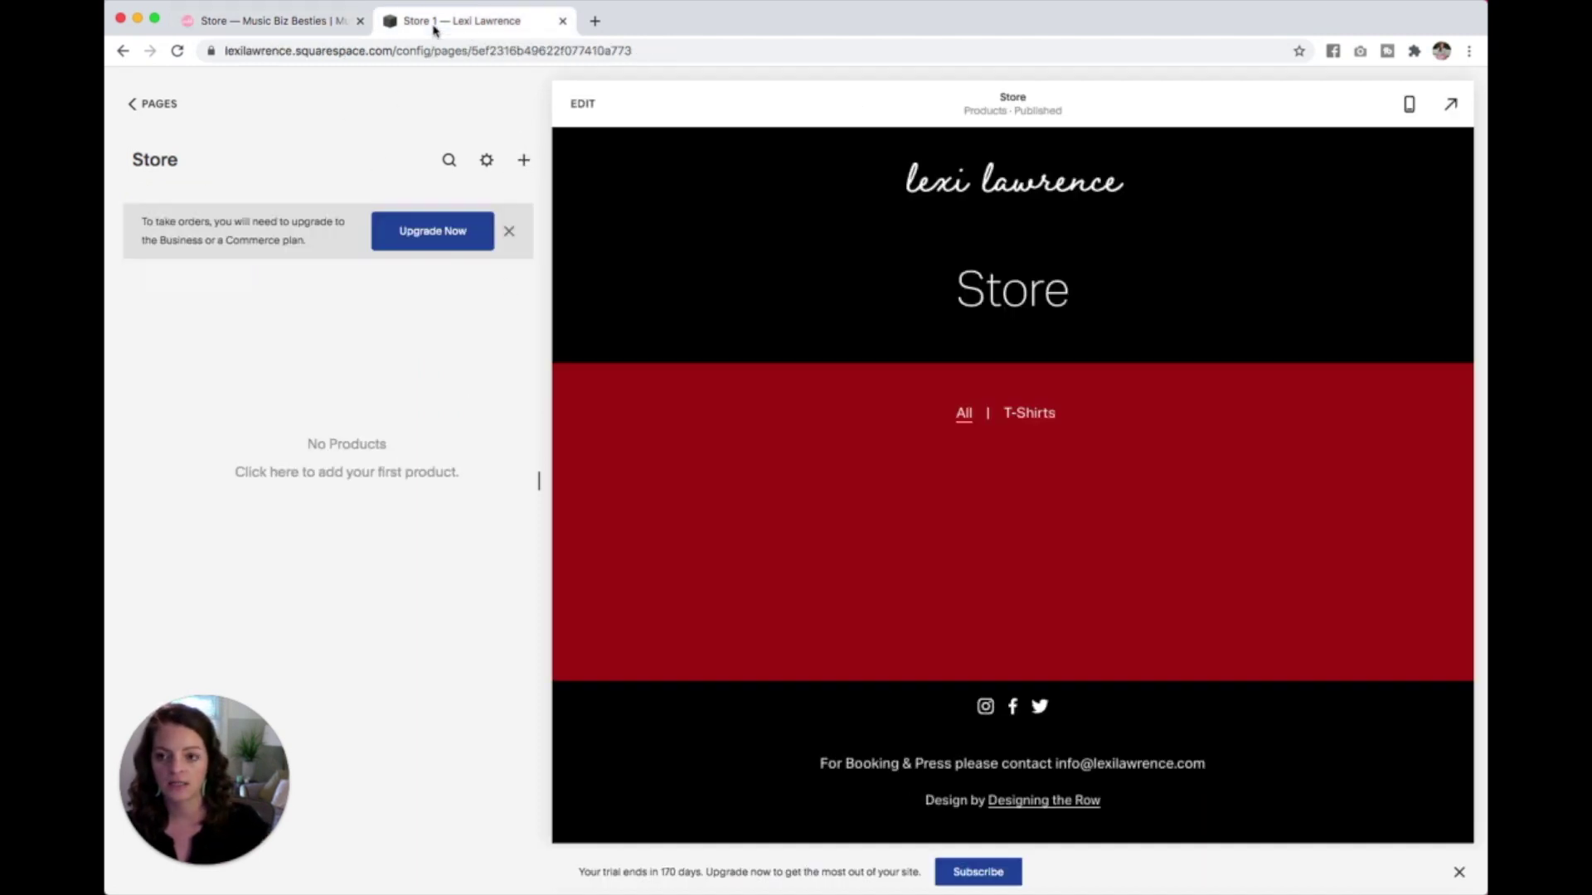
{"action": "left_click", "coordinate": [295, 25]}
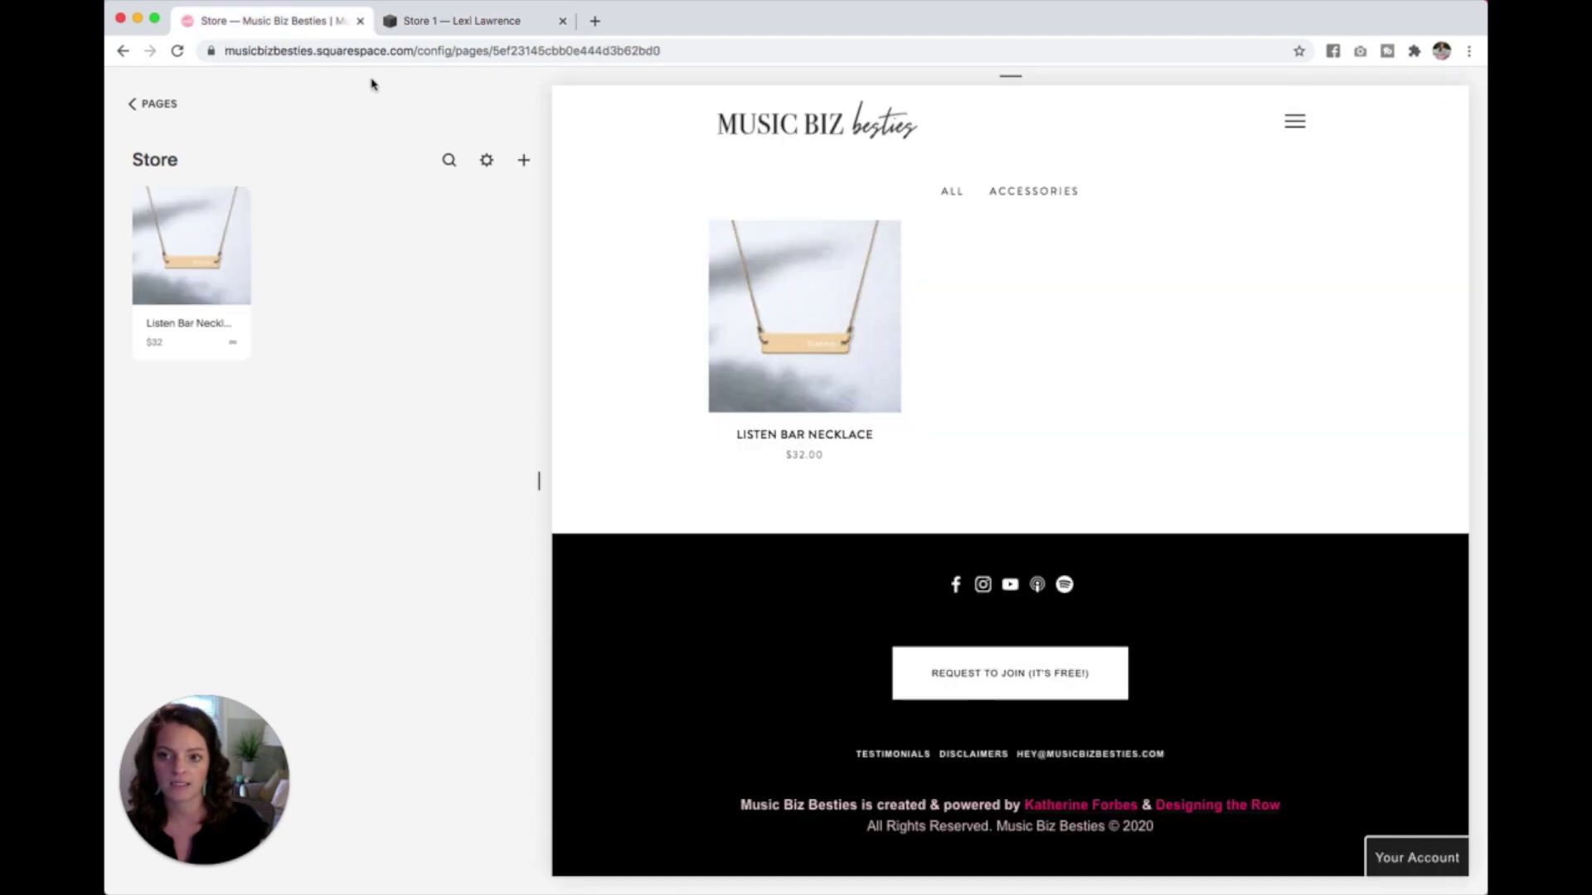
{"action": "left_click", "coordinate": [524, 160]}
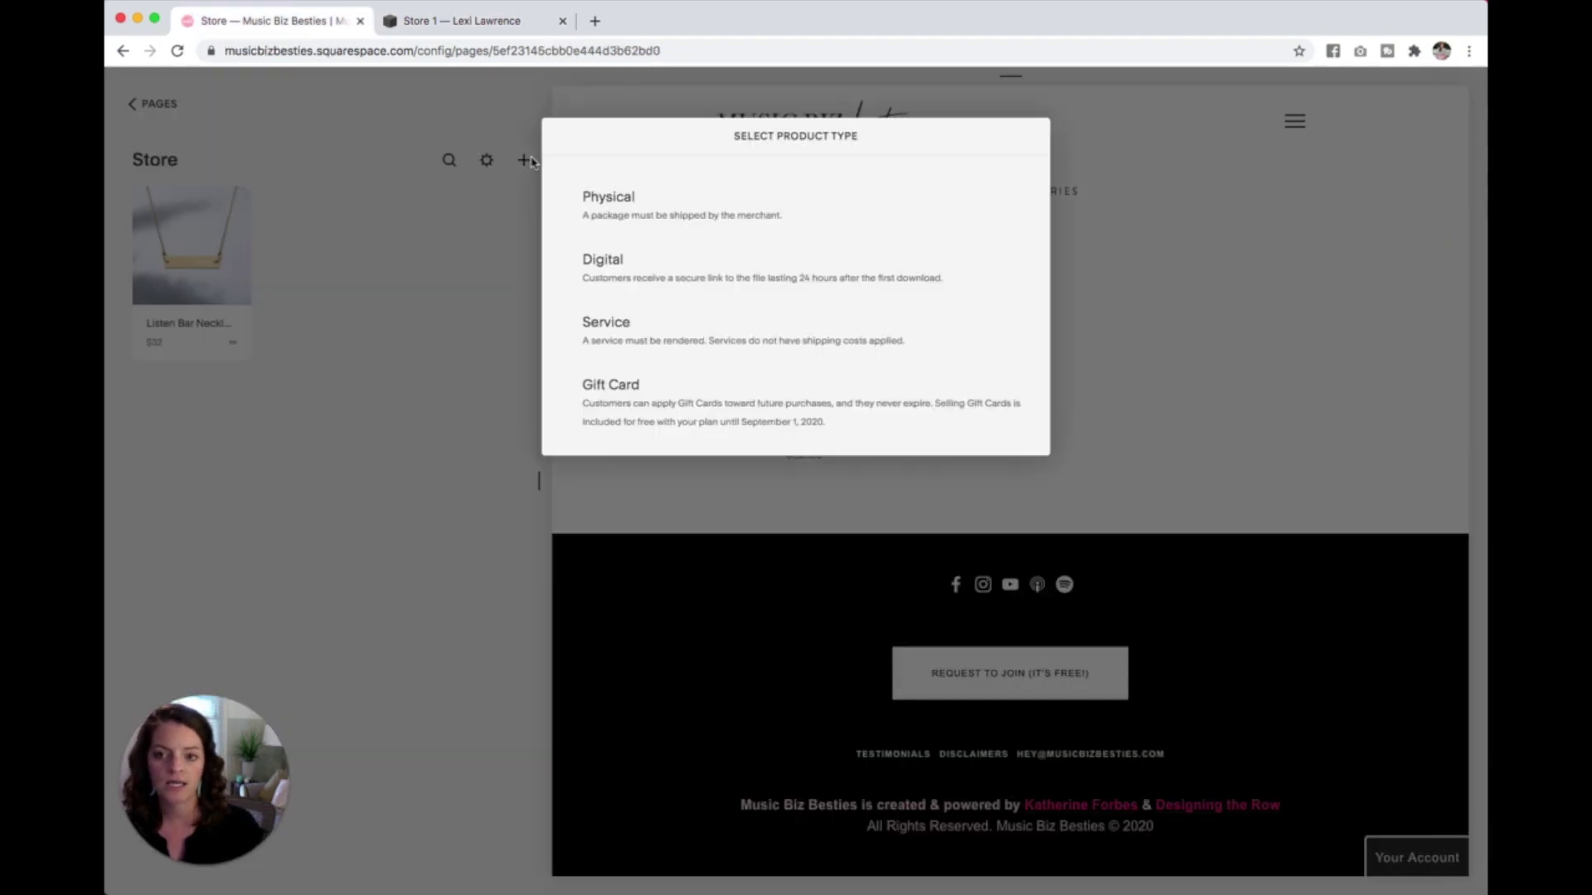
- Name the new product 'Music Biz Besties tee'
{"action": "left_click", "coordinate": [689, 213]}
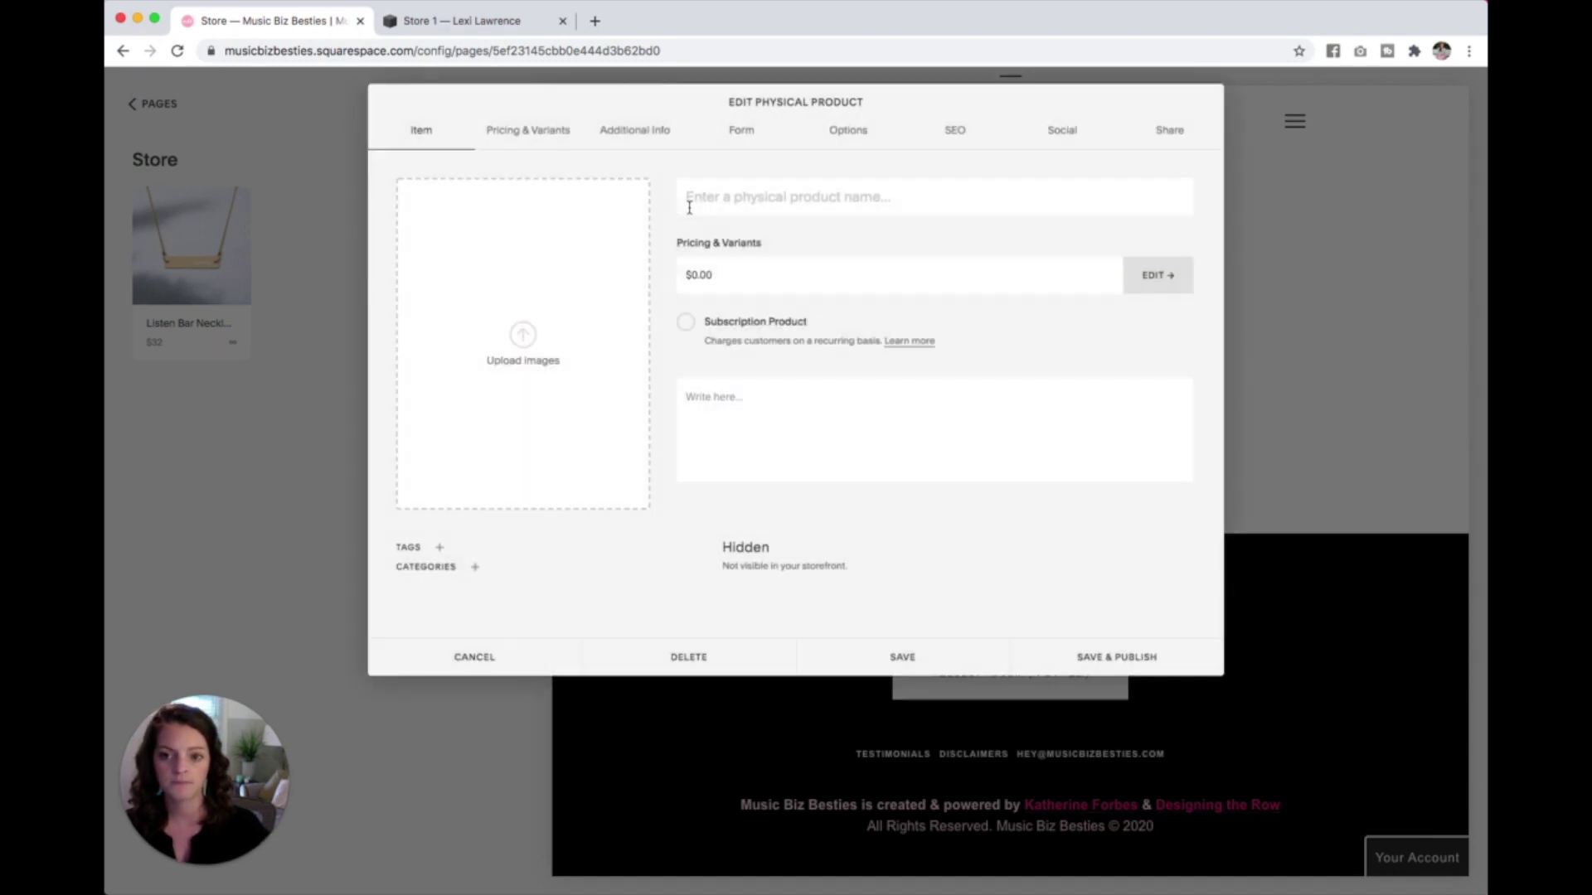
{"action": "left_click", "coordinate": [723, 192]}
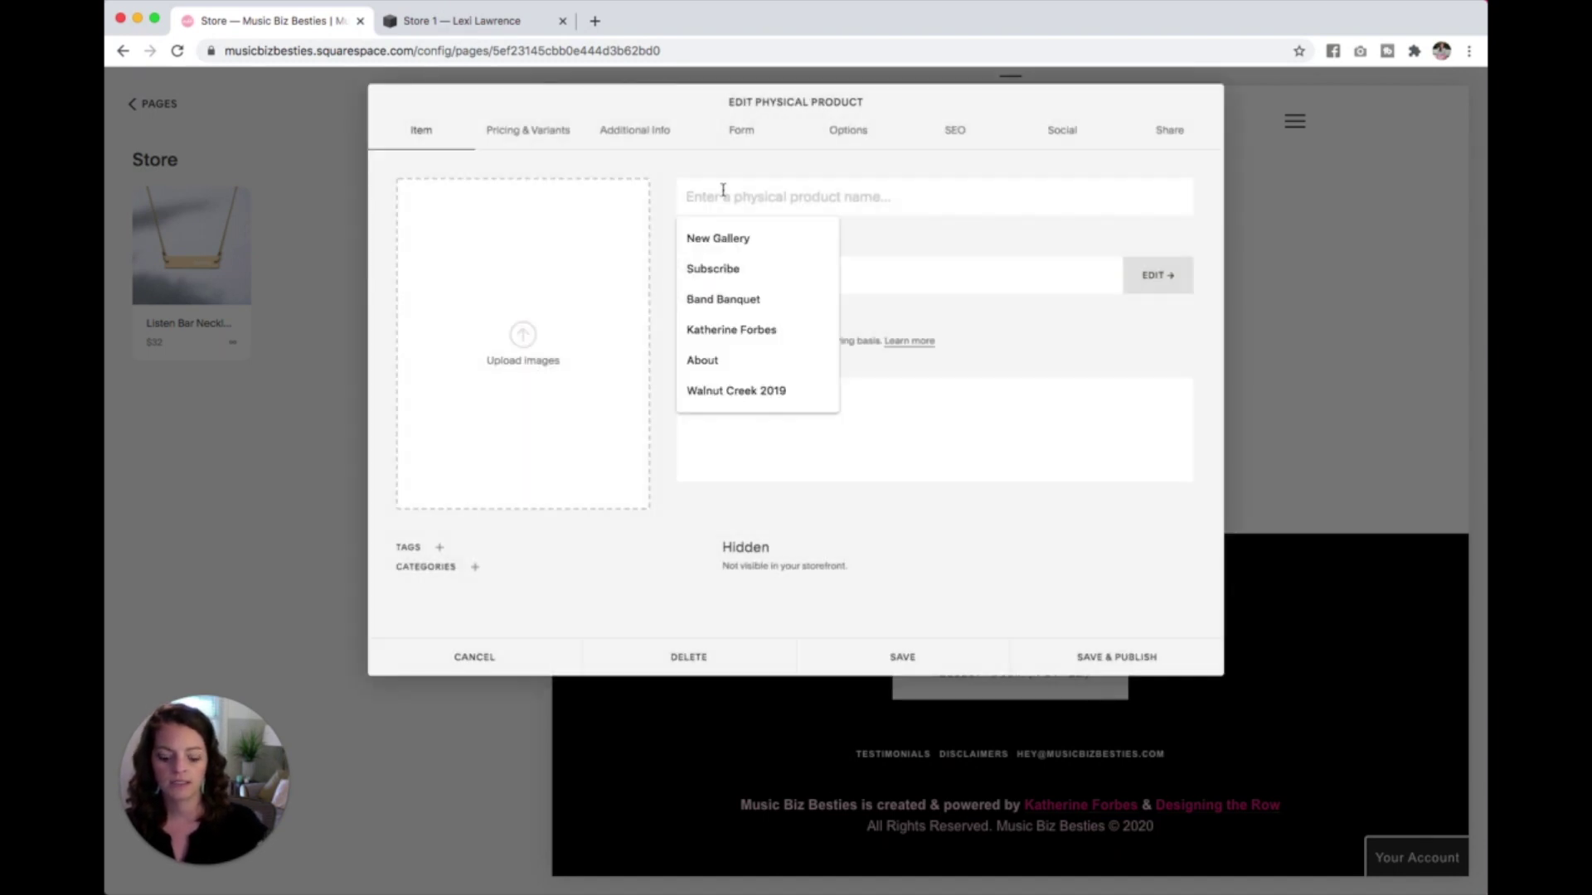
{"action": "type", "text": "Music Biz B"}
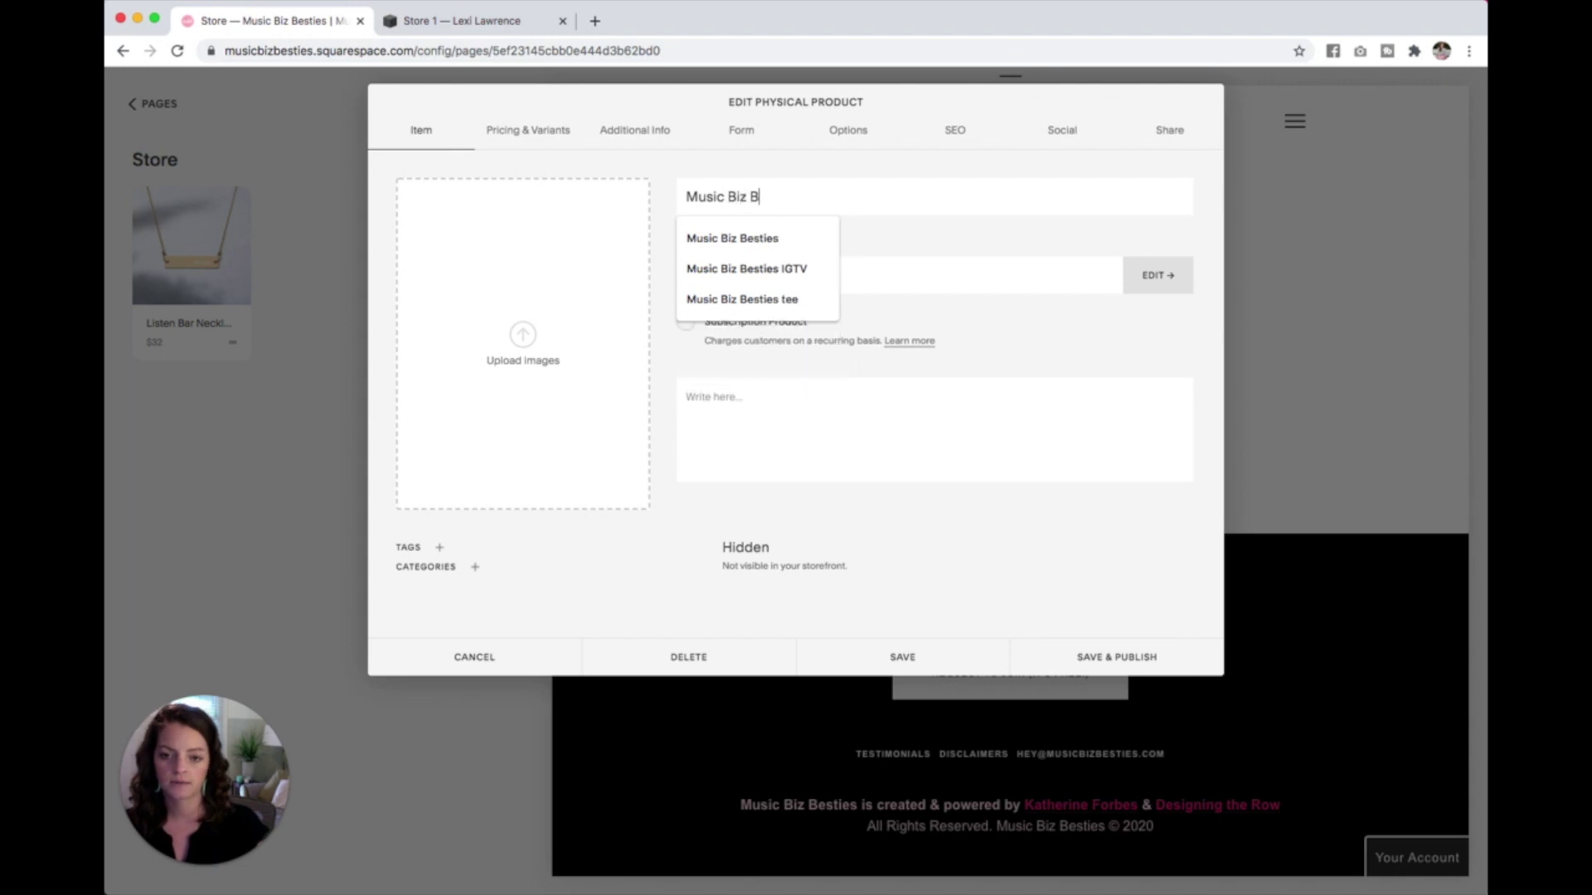
{"action": "type", "text": "esties tee"}
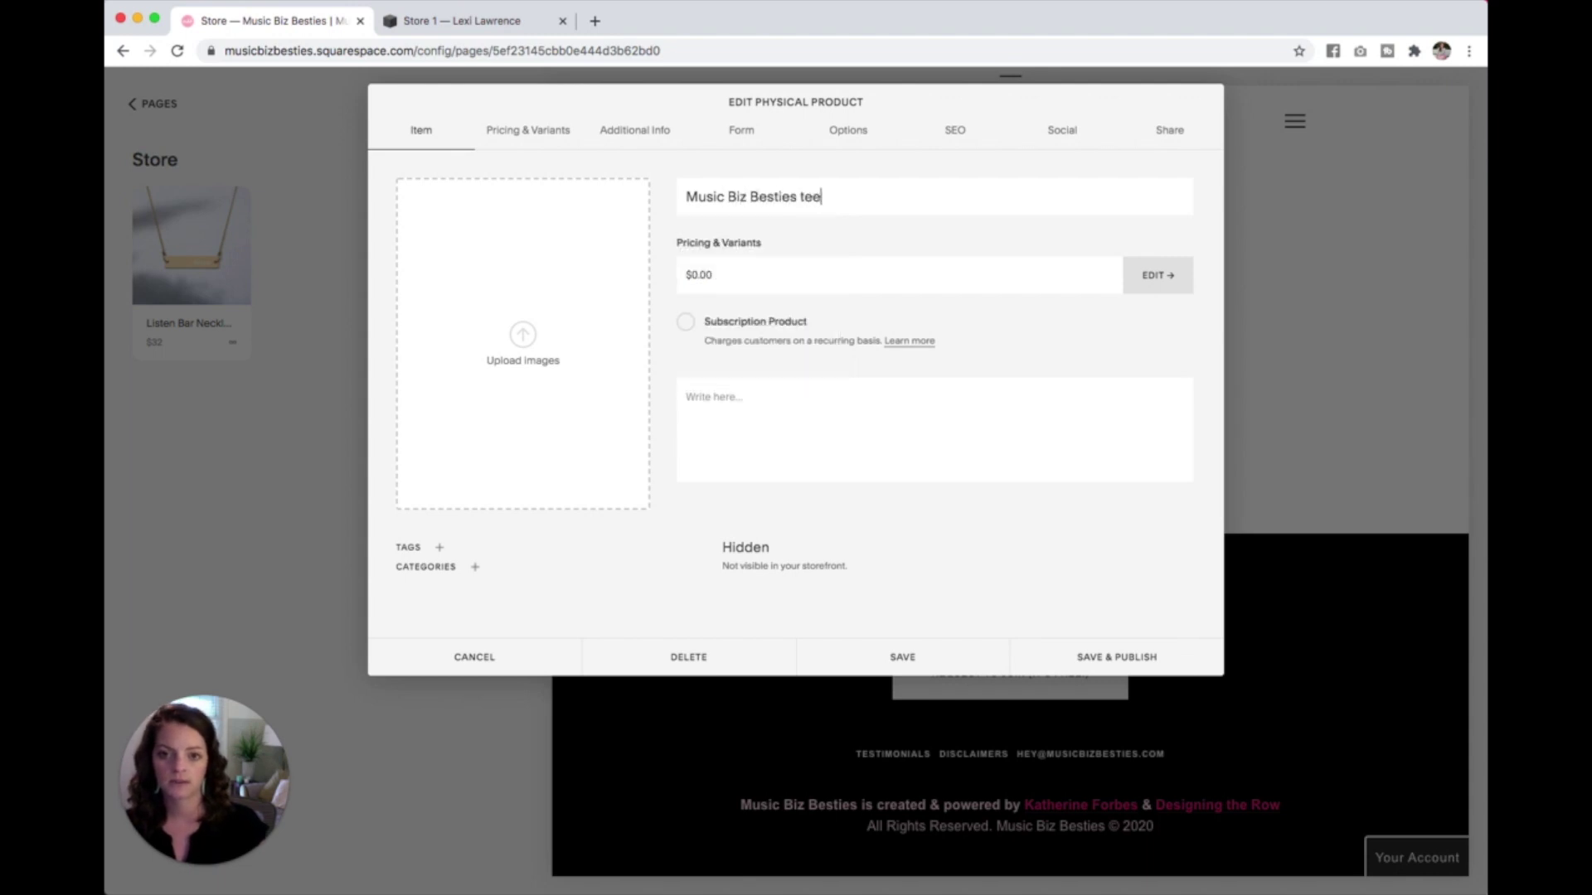
{"action": "left_click", "coordinate": [906, 453]}
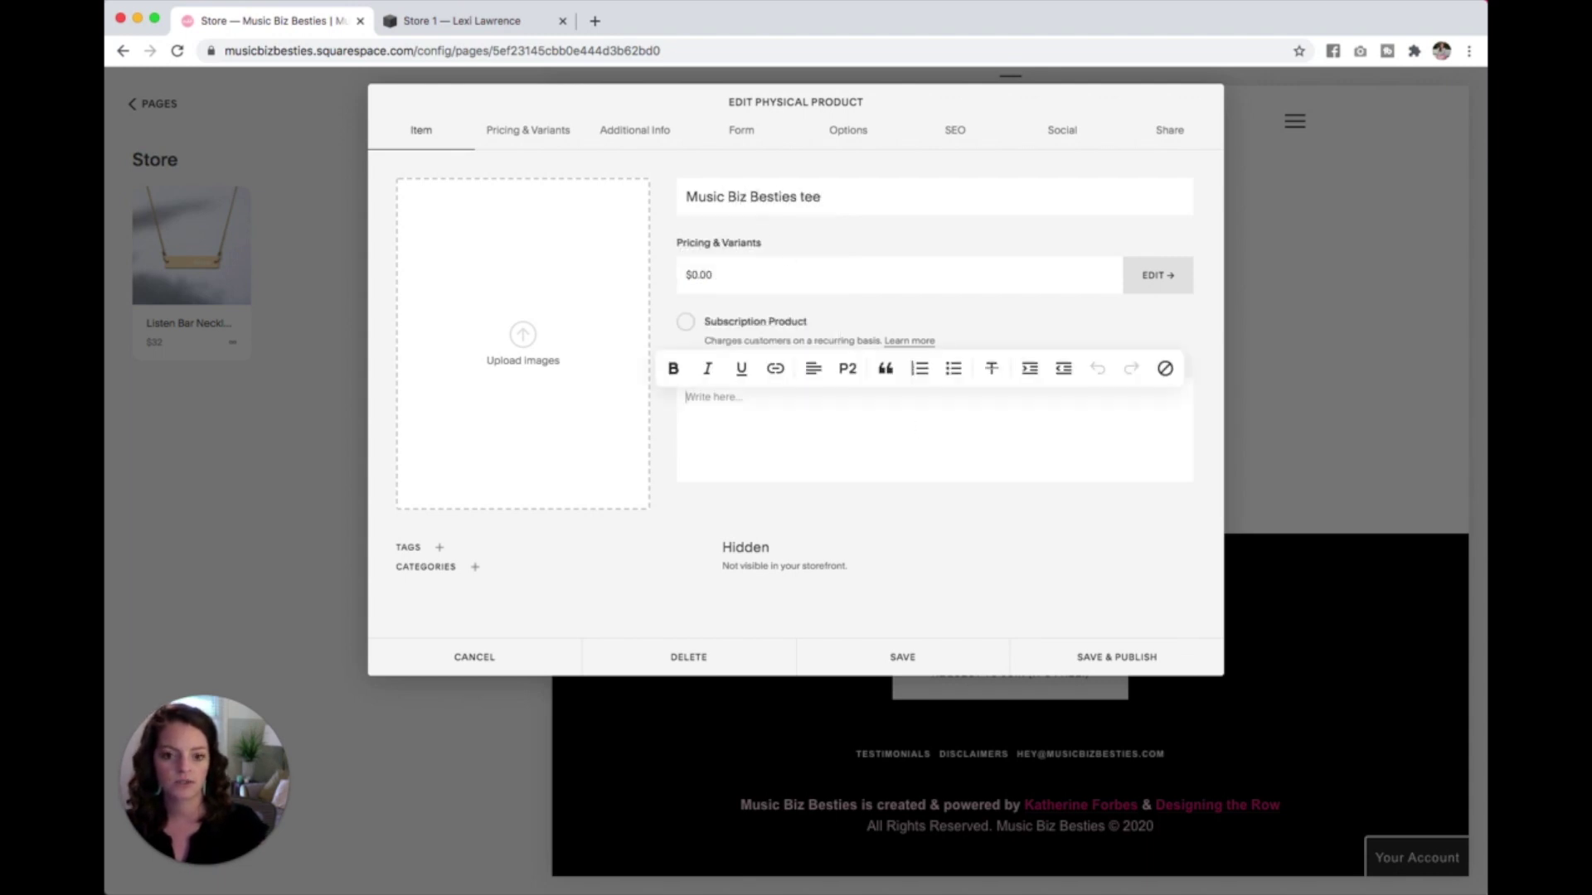
- Drag the two berry t-shirt images, including the flat one, from Finder onto the product
{"action": "key", "text": "super+Tab"}
{"action": "left_click_drag", "start_coordinate": [1330, 540], "coordinate": [527, 339]}
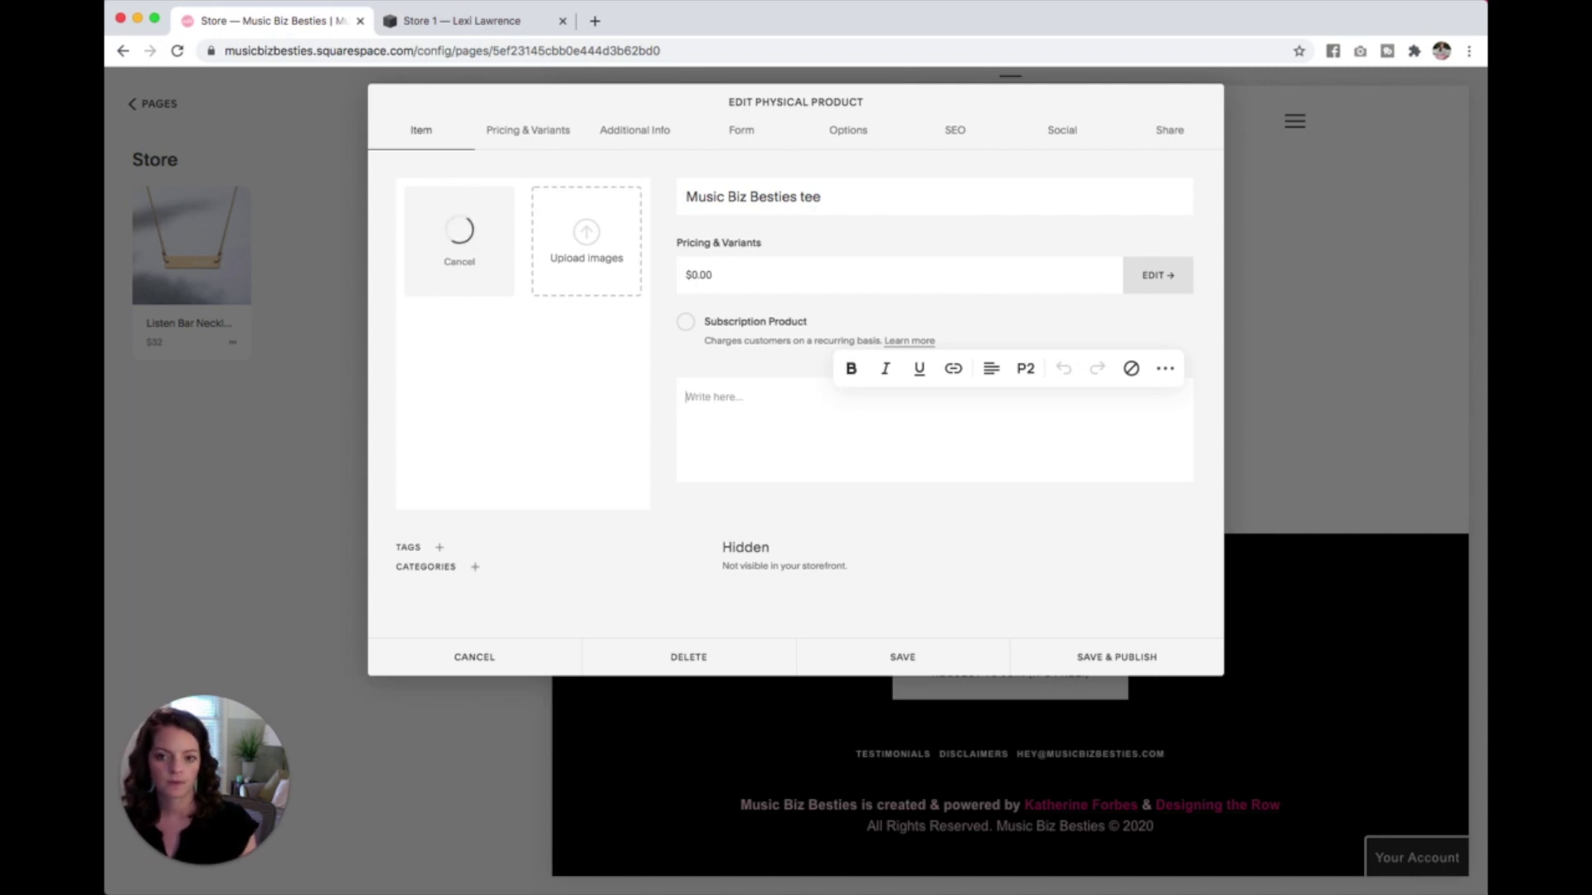
{"action": "key", "text": "super+Tab"}
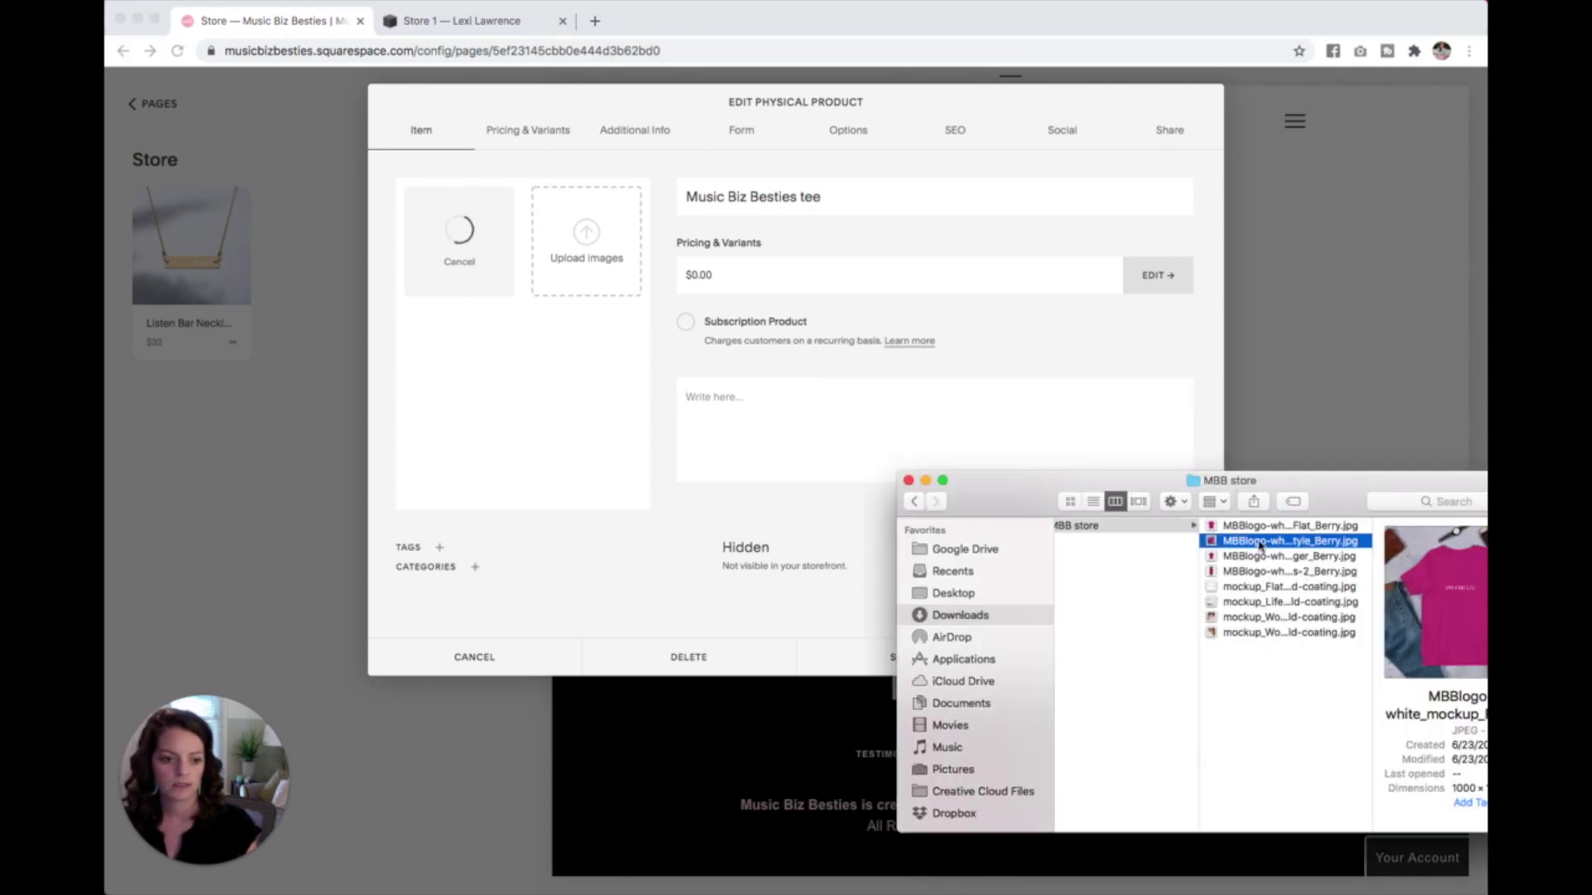
{"action": "key", "text": "Up"}
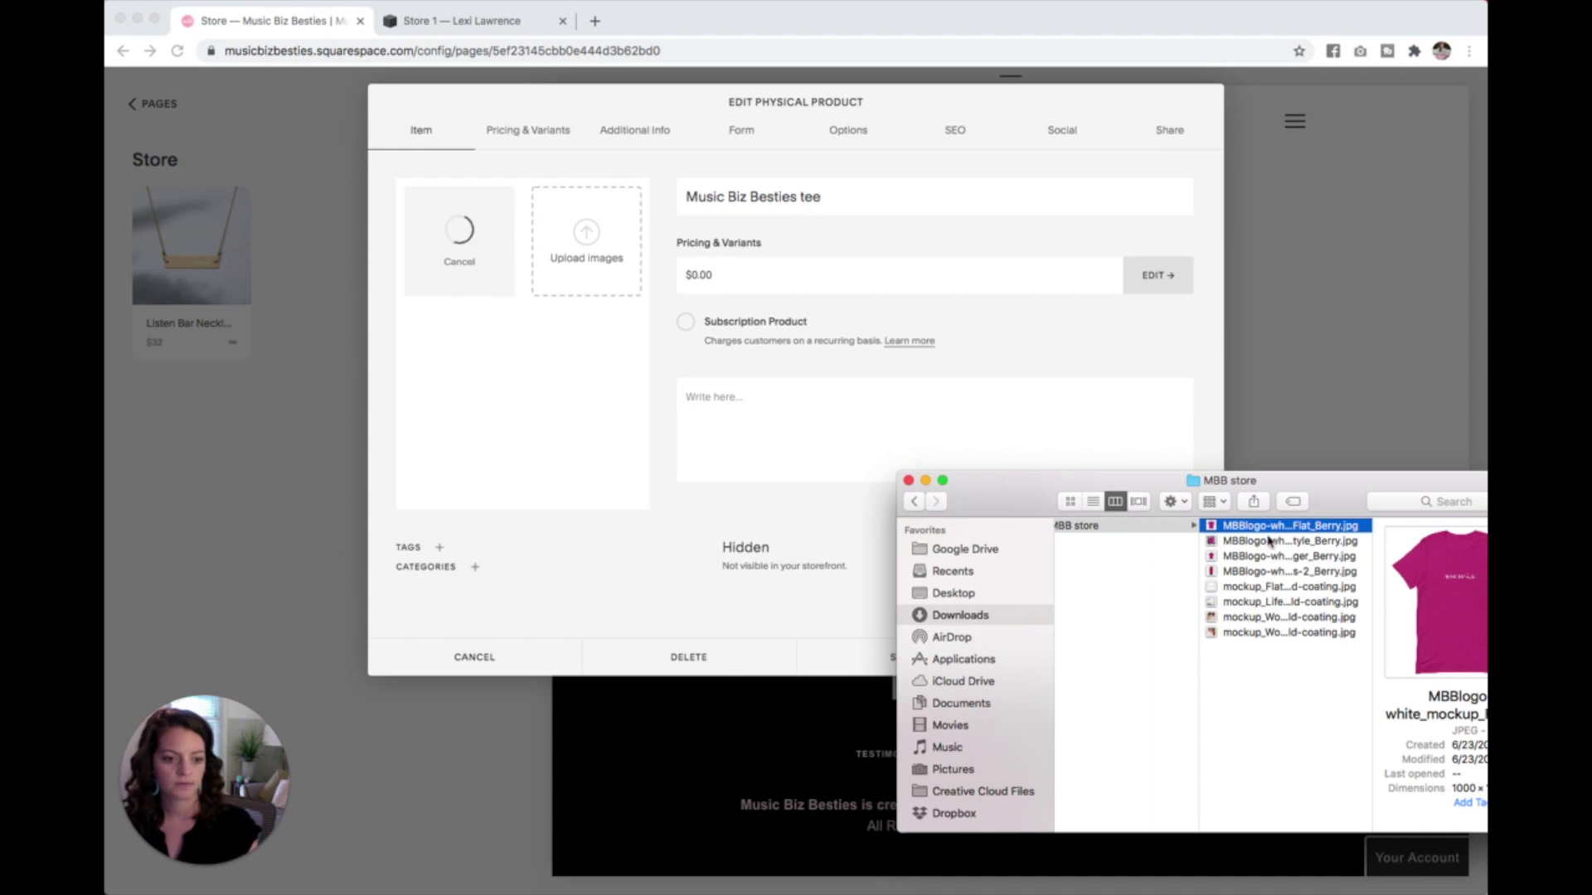
{"action": "left_click_drag", "start_coordinate": [1281, 530], "coordinate": [558, 260]}
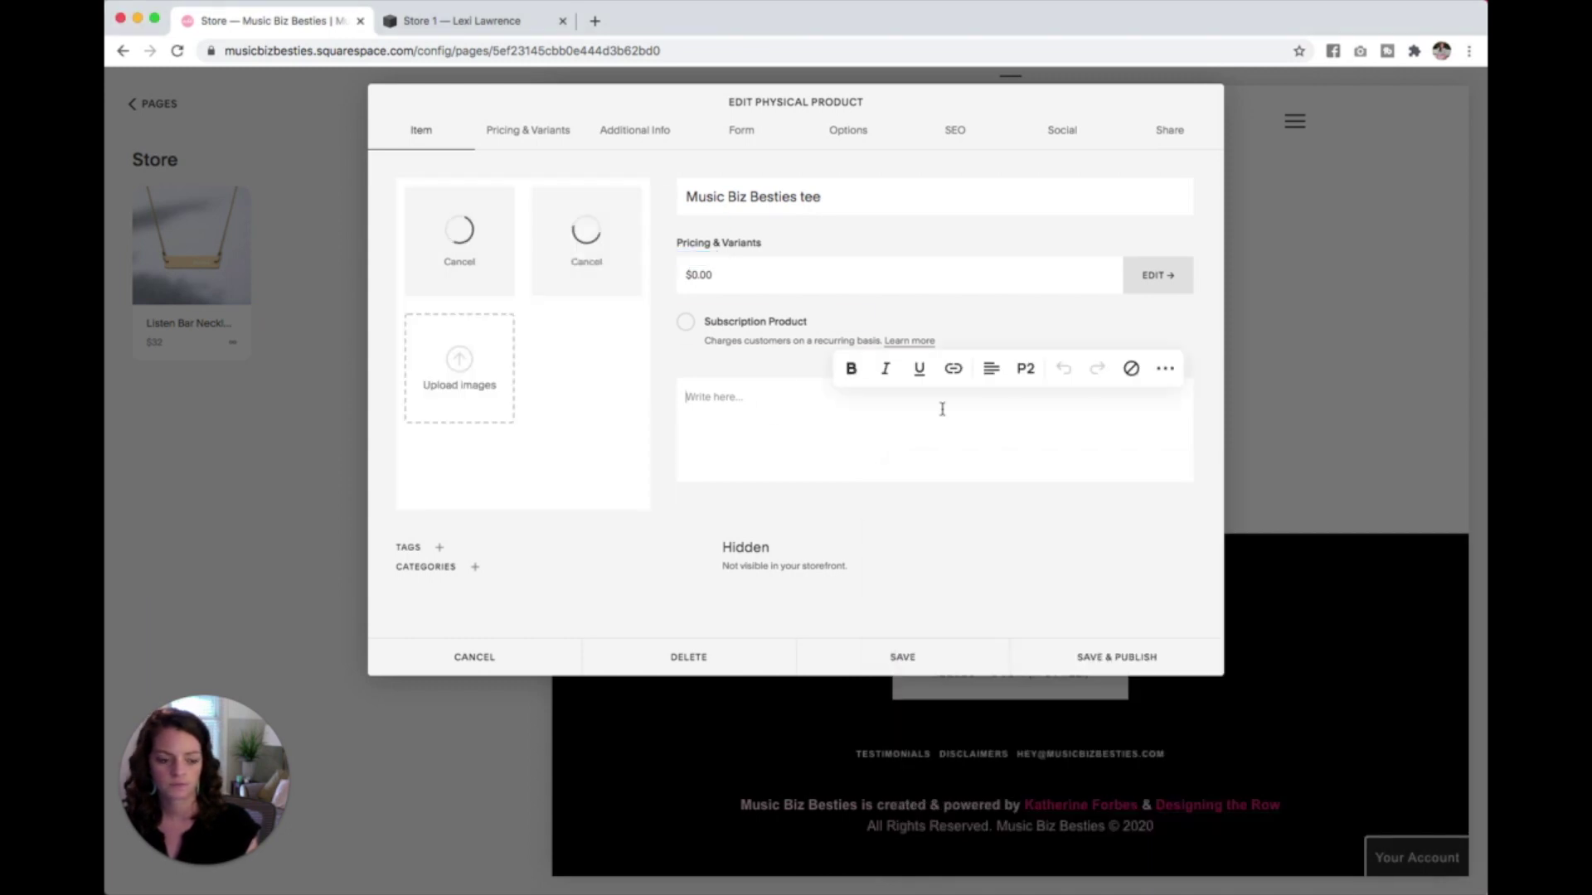
{"action": "key", "text": "super+Tab"}
{"action": "left_click_drag", "start_coordinate": [1484, 490], "coordinate": [1445, 501]}
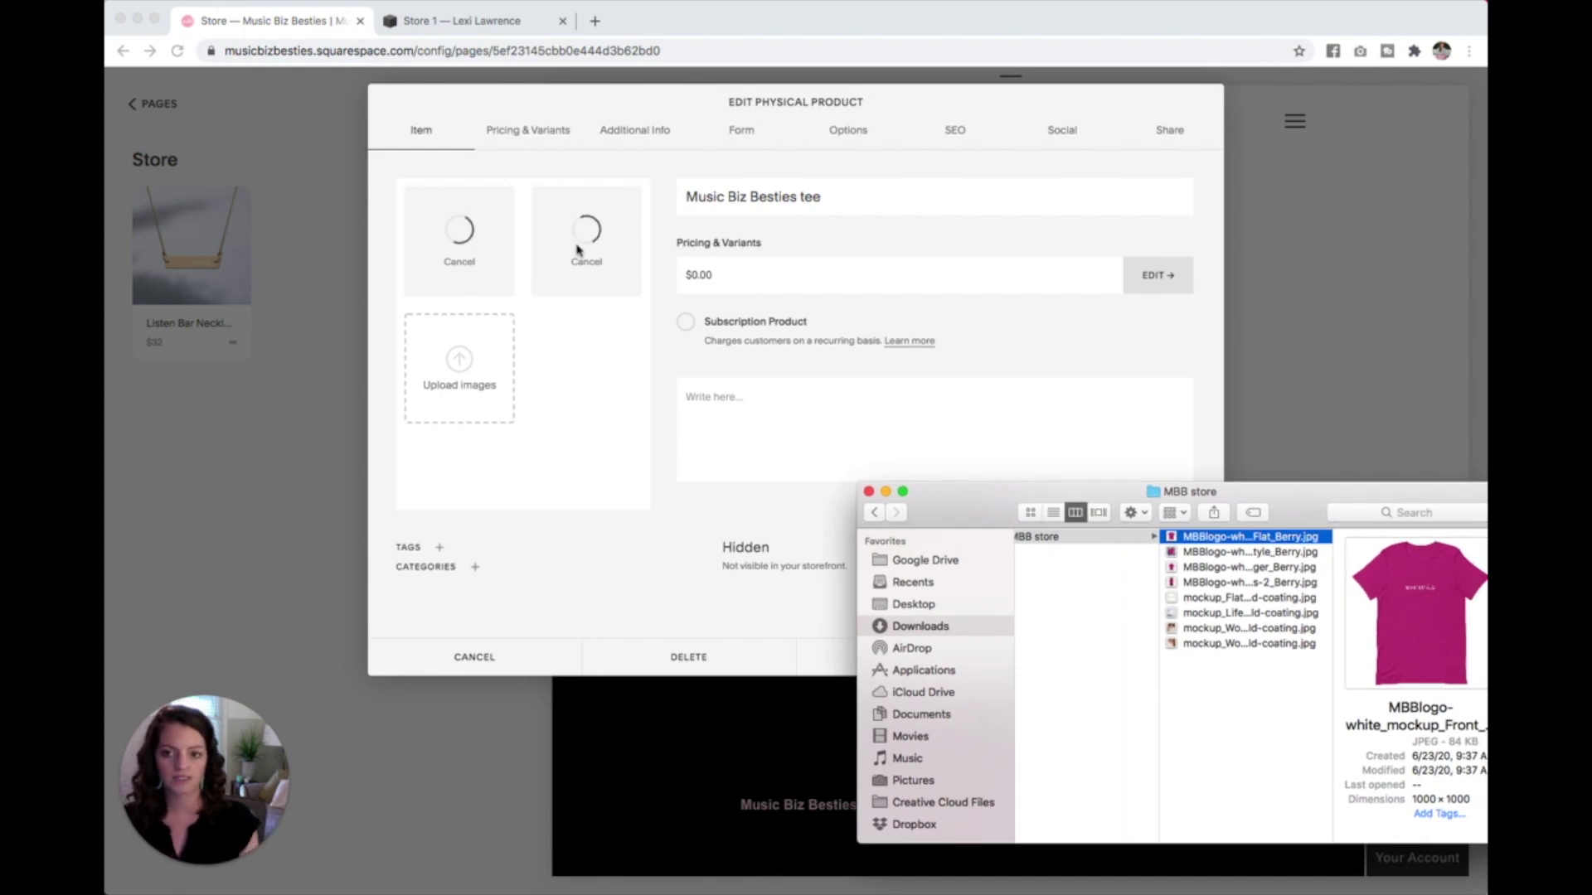
{"action": "left_click", "coordinate": [781, 423]}
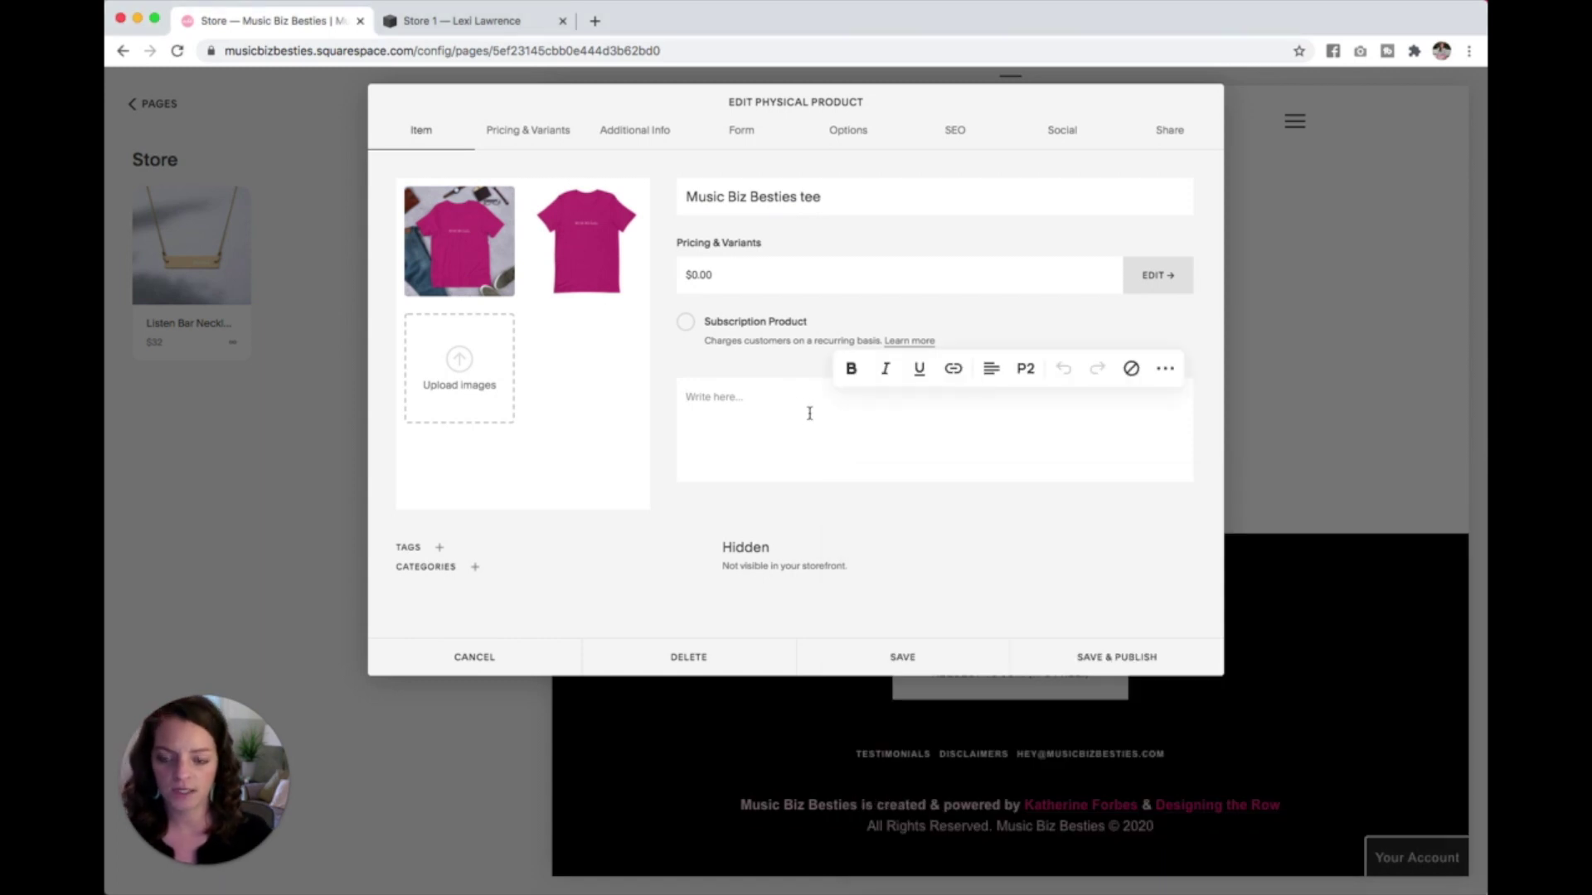
- Write the description 'This Music Biz Besties tee is a Bella and Canvas 3001 tee and the color is berr…'
{"action": "type", "text": "This Mus"}
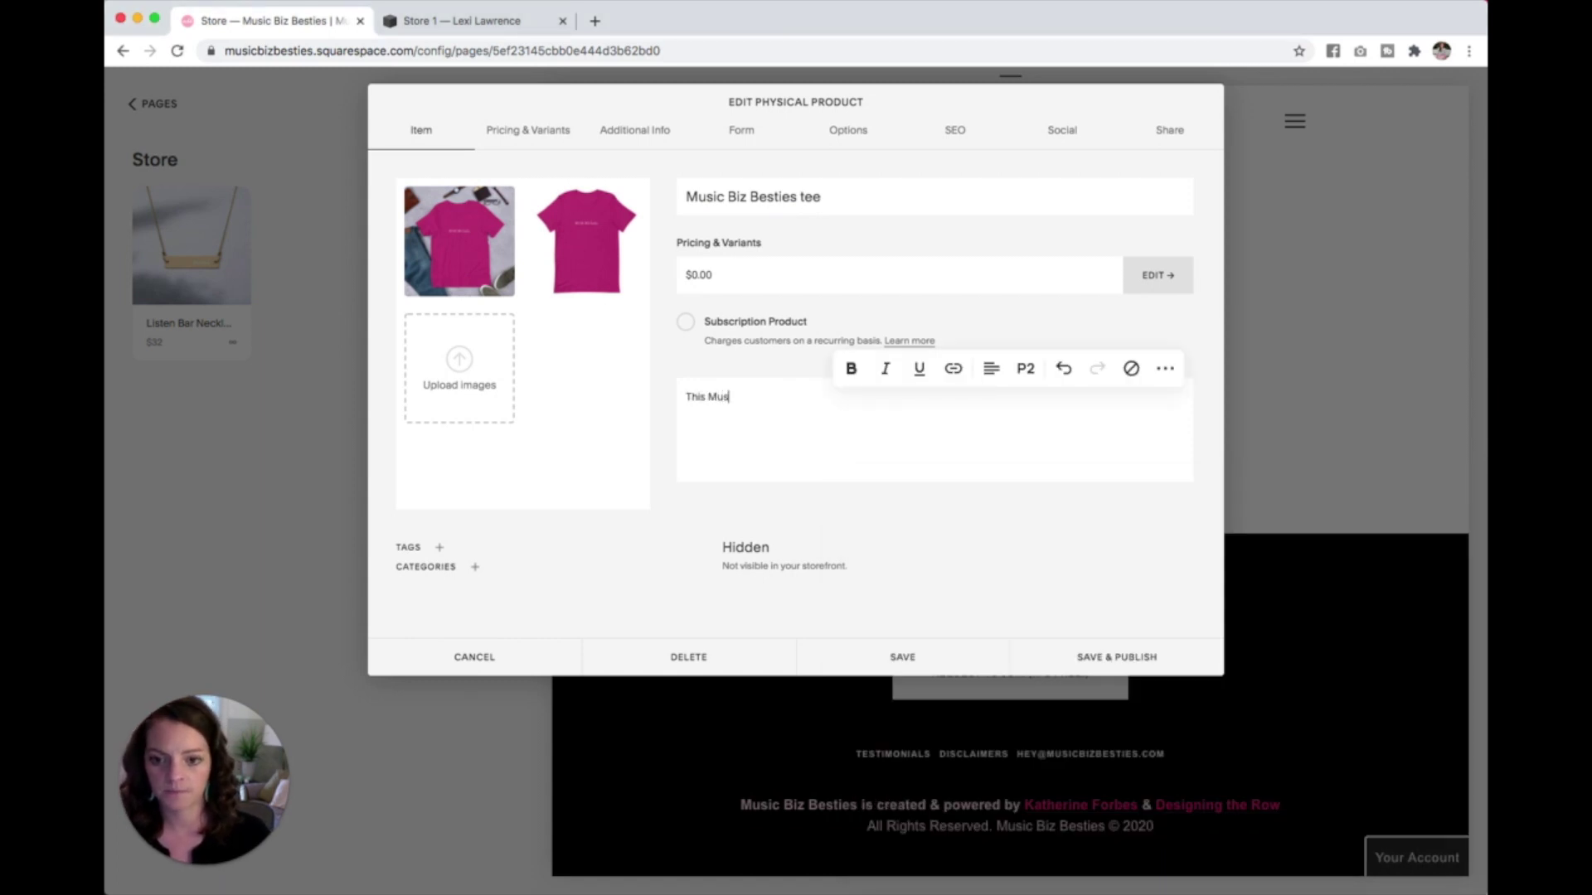
{"action": "type", "text": "ic Biz Besties tee"}
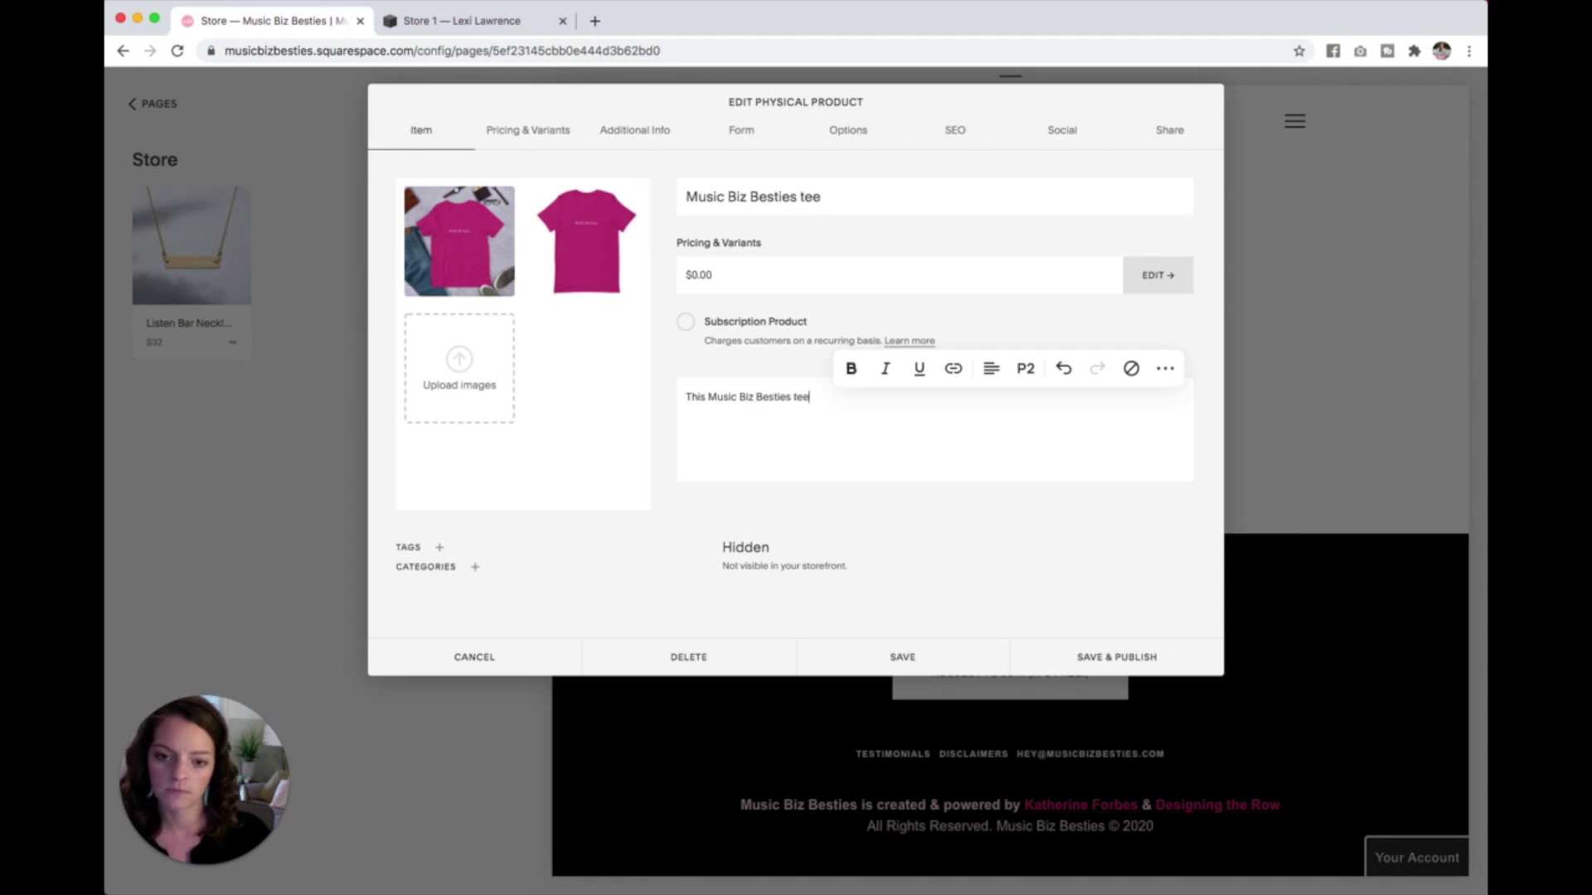
{"action": "type", "text": " is a Bella a"}
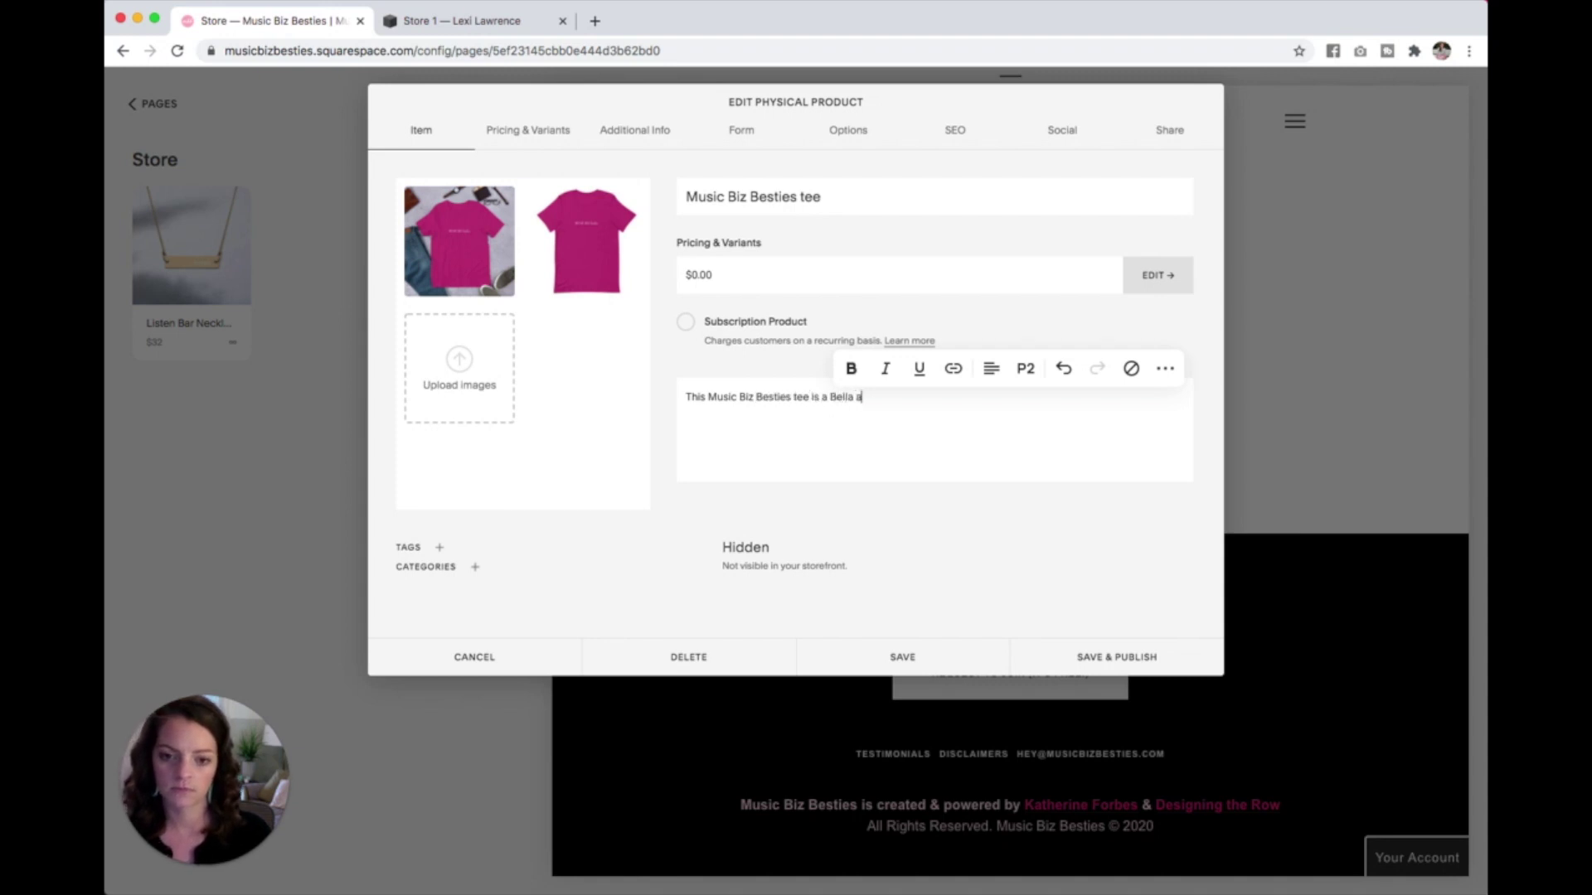
{"action": "type", "text": "nd Canvas 3"}
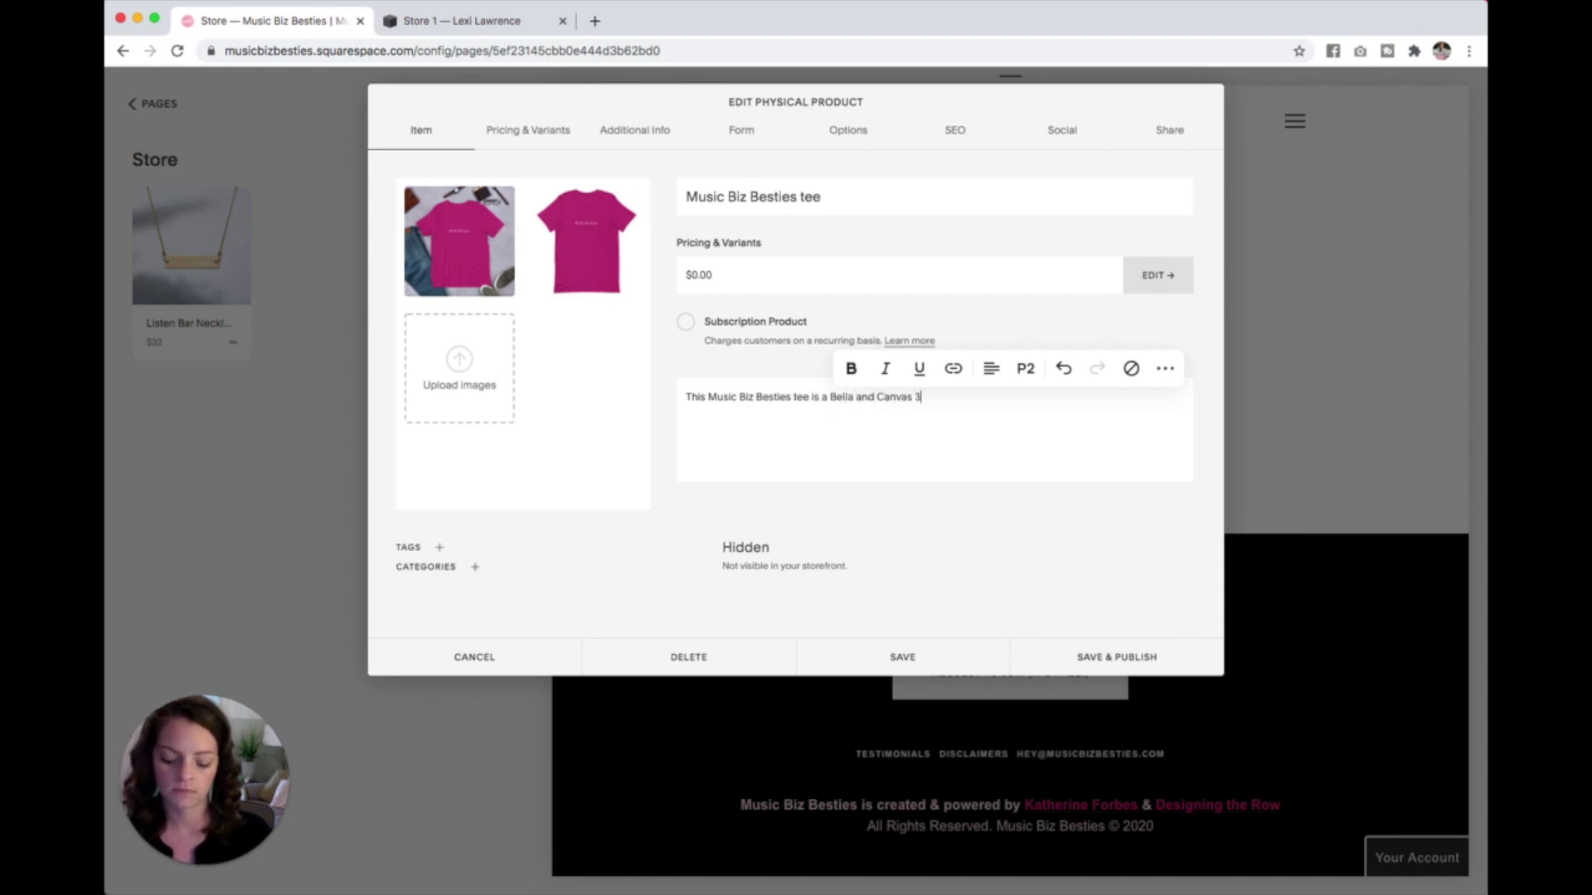
{"action": "type", "text": "001 tee."}
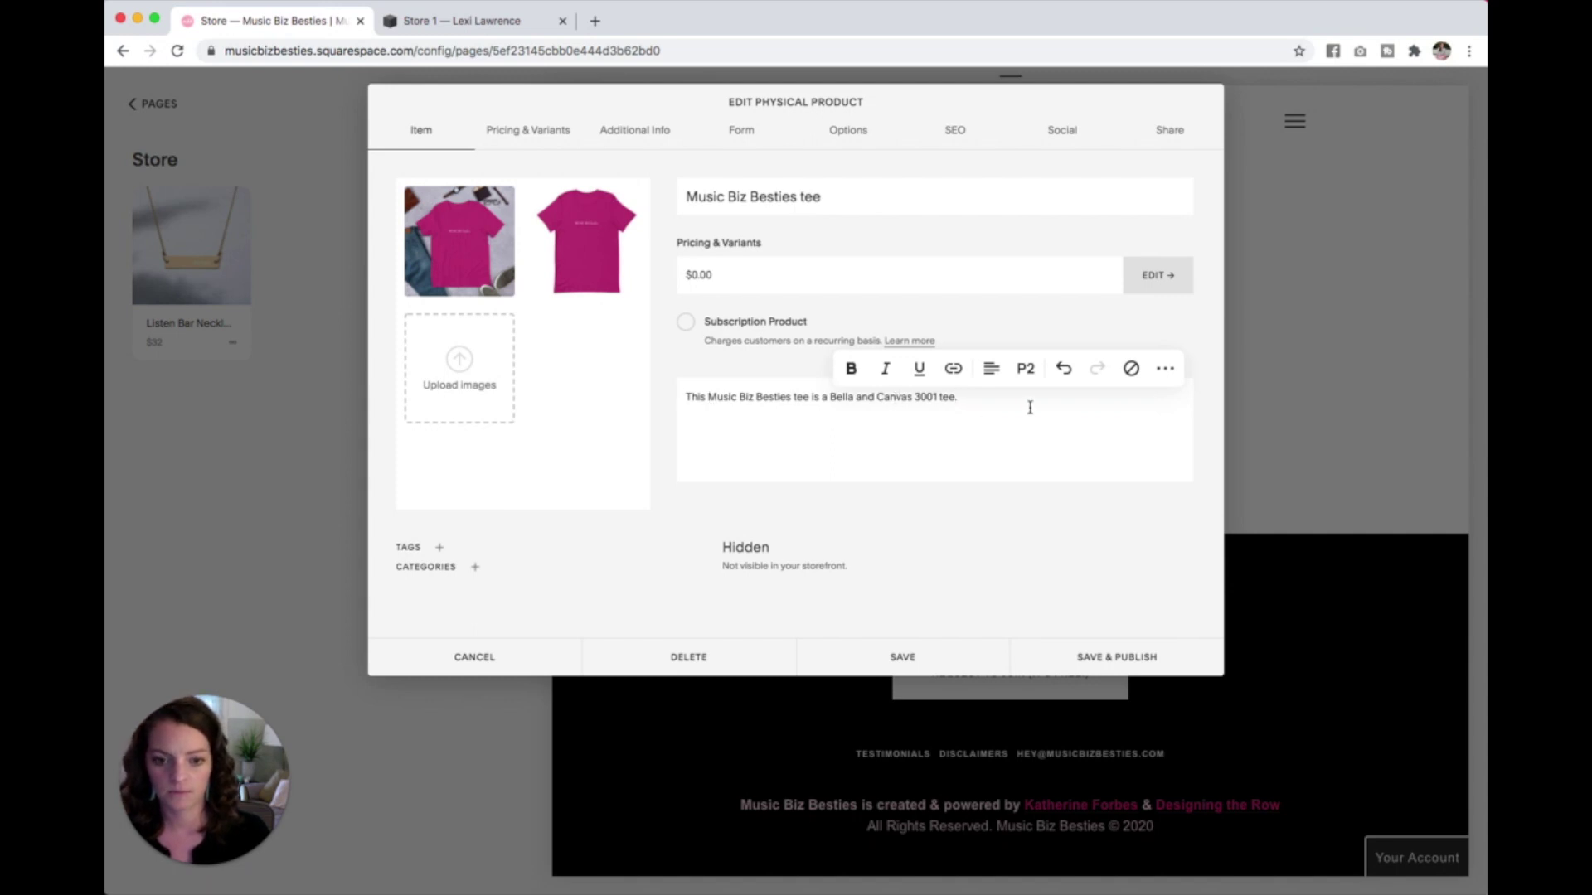
{"action": "key", "text": "BackSpace"}
{"action": "type", "text": "and the cl"}
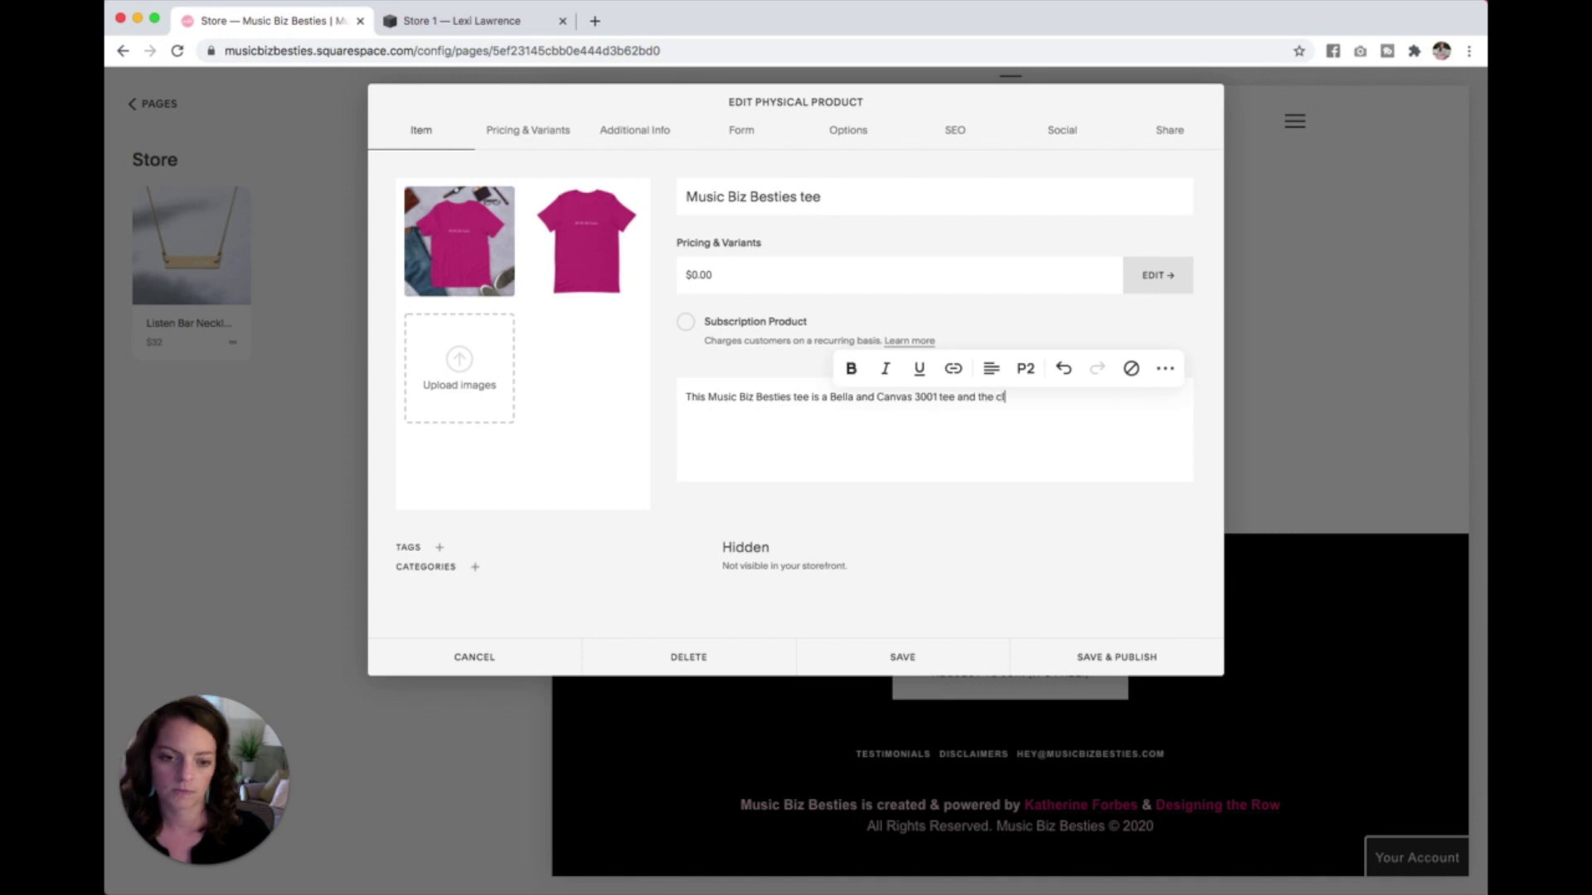
{"action": "key", "text": "BackSpace"}
{"action": "type", "text": "olor is ber"}
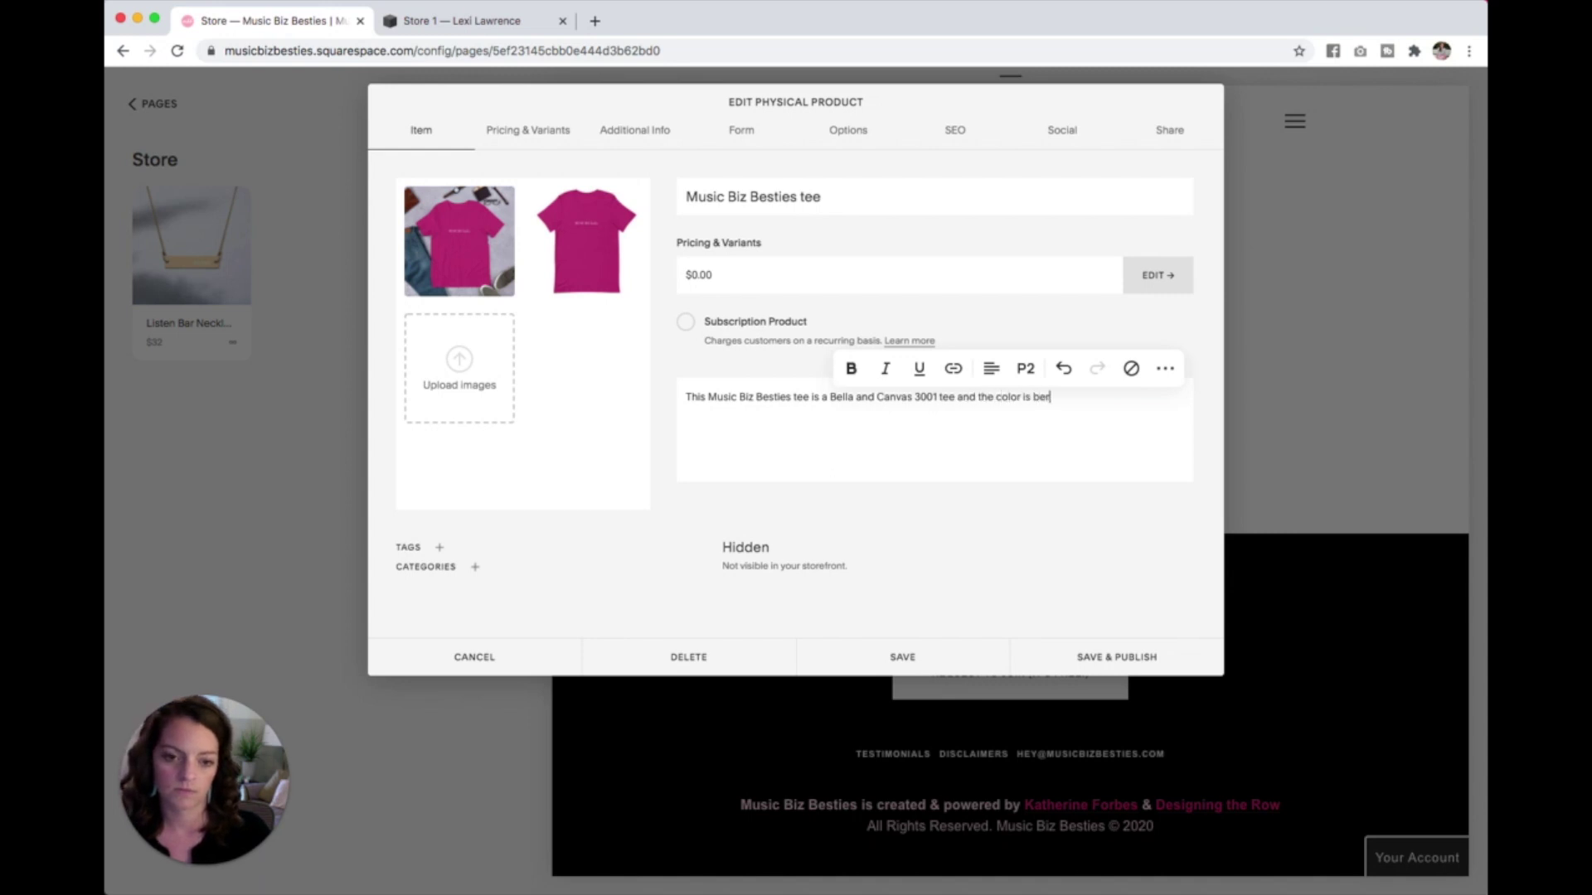
{"action": "type", "text": "ry."}
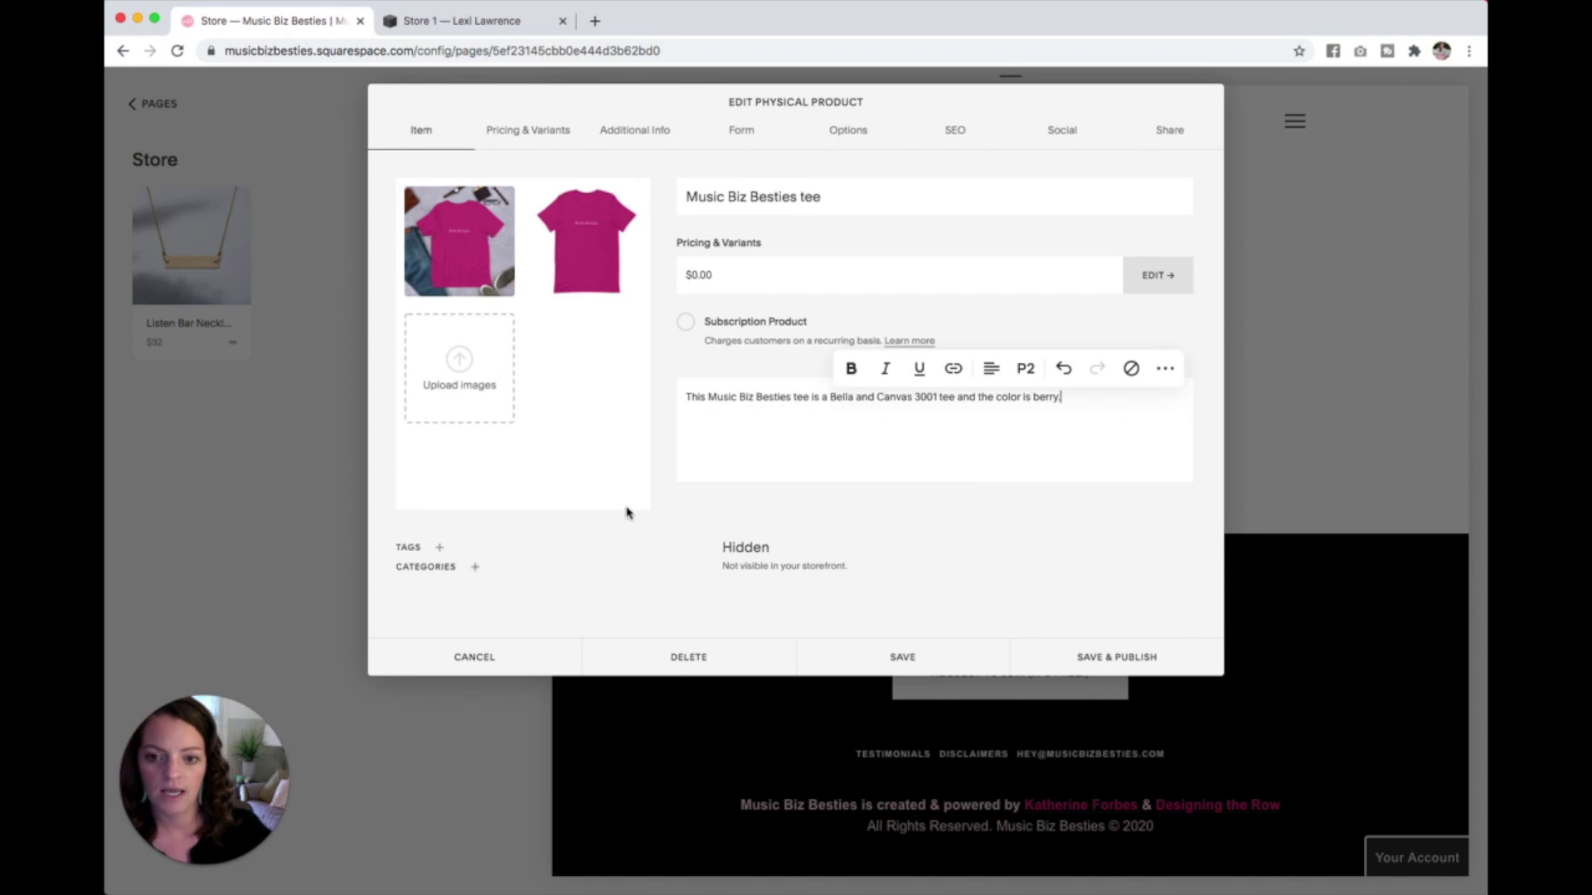
- Create a 'Shirts' category and assign it to the Music Biz Besties tee
{"action": "left_click", "coordinate": [476, 569]}
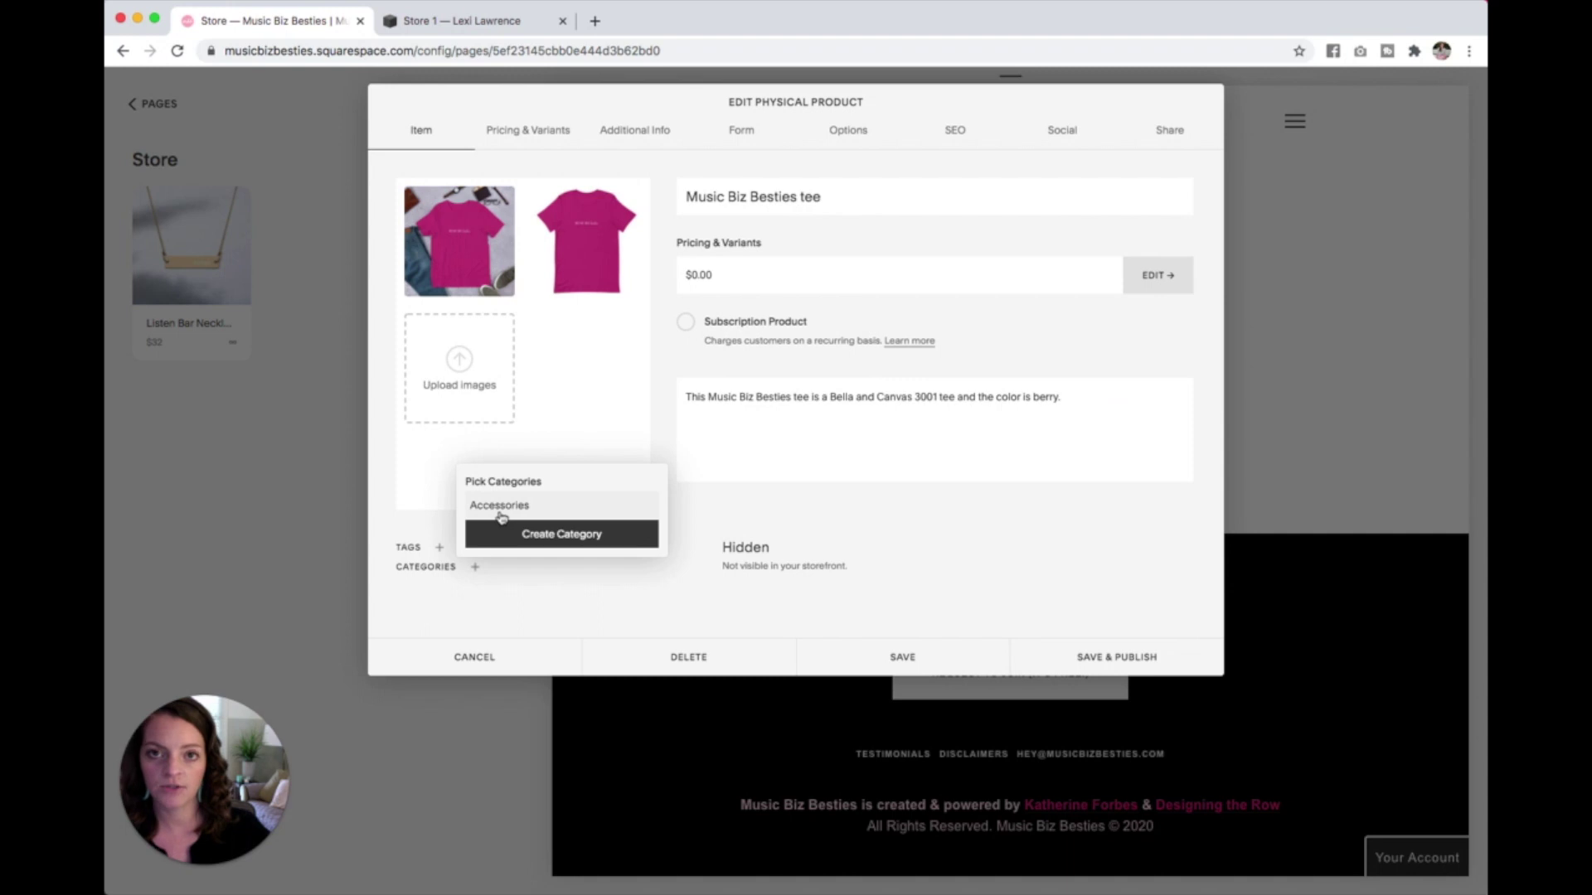
{"action": "left_click", "coordinate": [557, 536]}
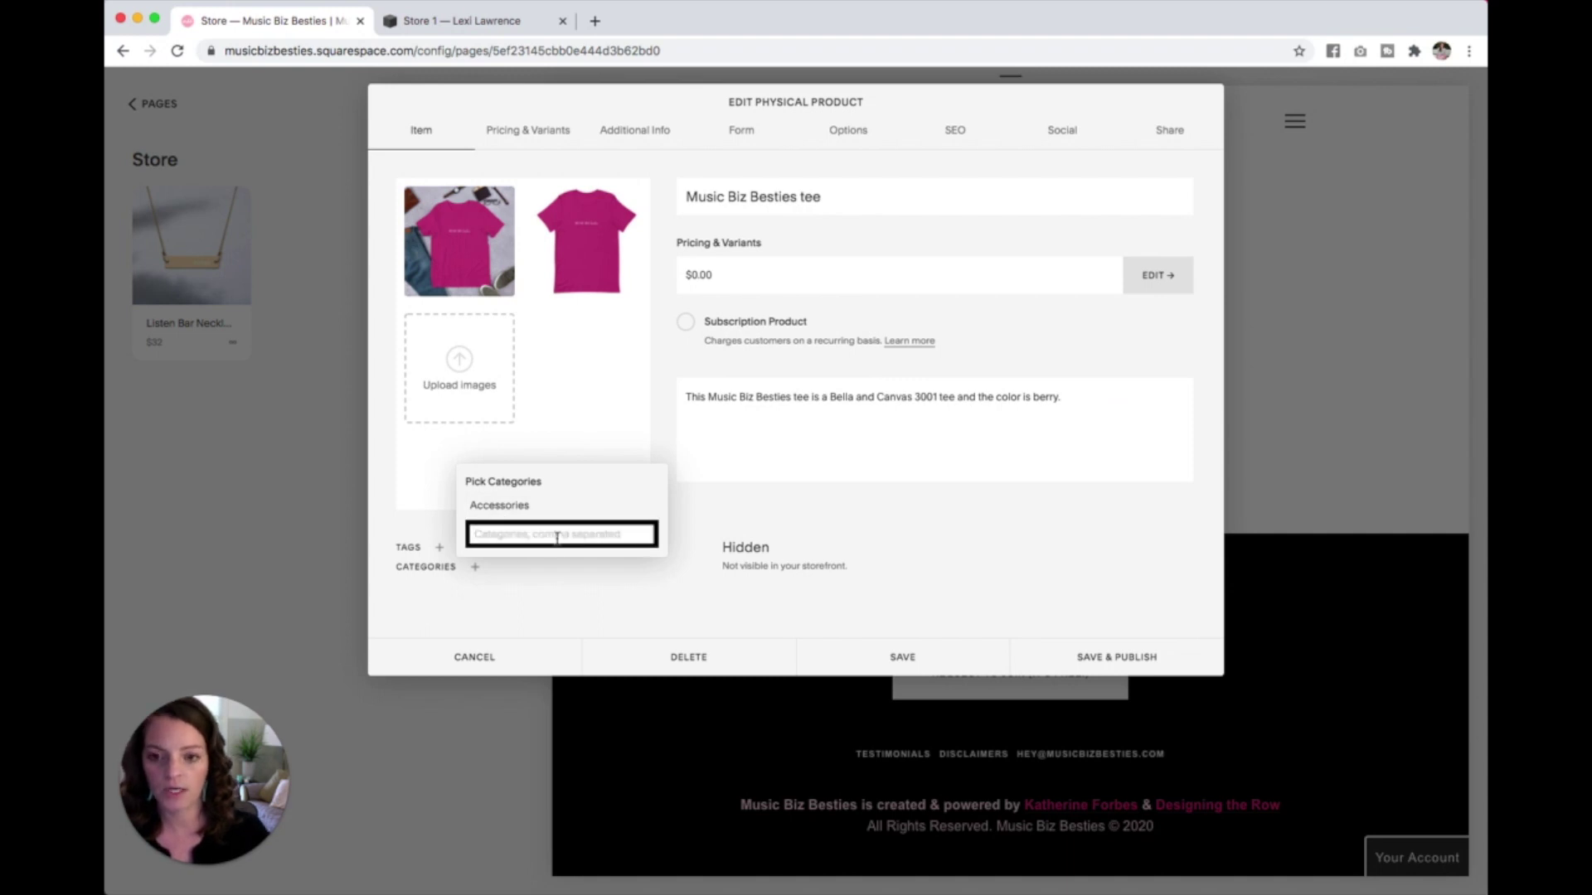
{"action": "type", "text": "Shirts"}
{"action": "key", "text": "Return"}
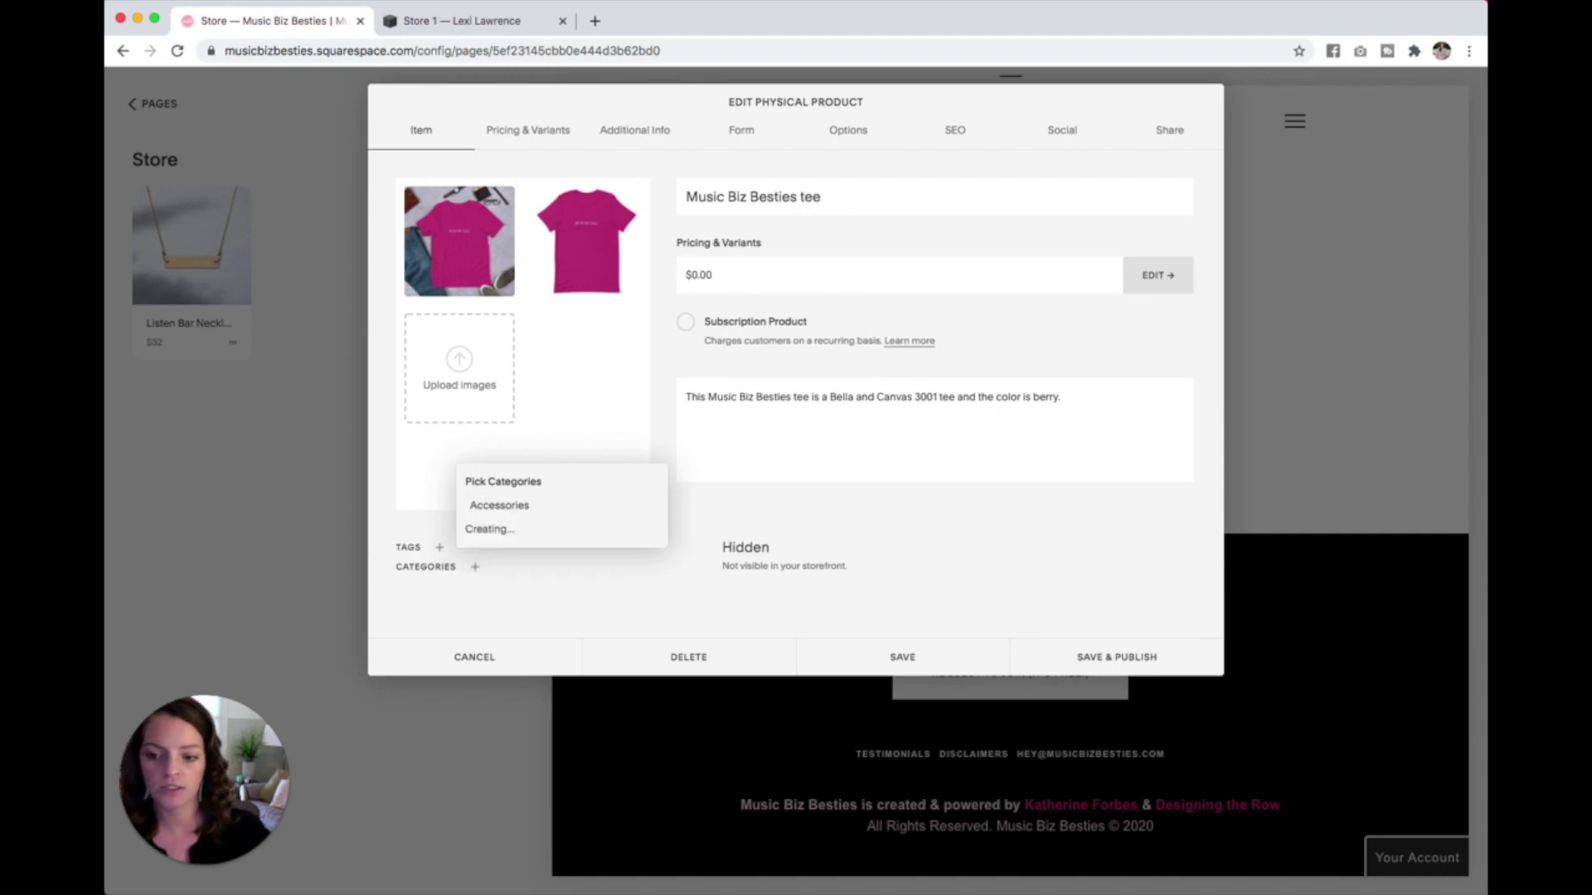
{"action": "left_click", "coordinate": [668, 424]}
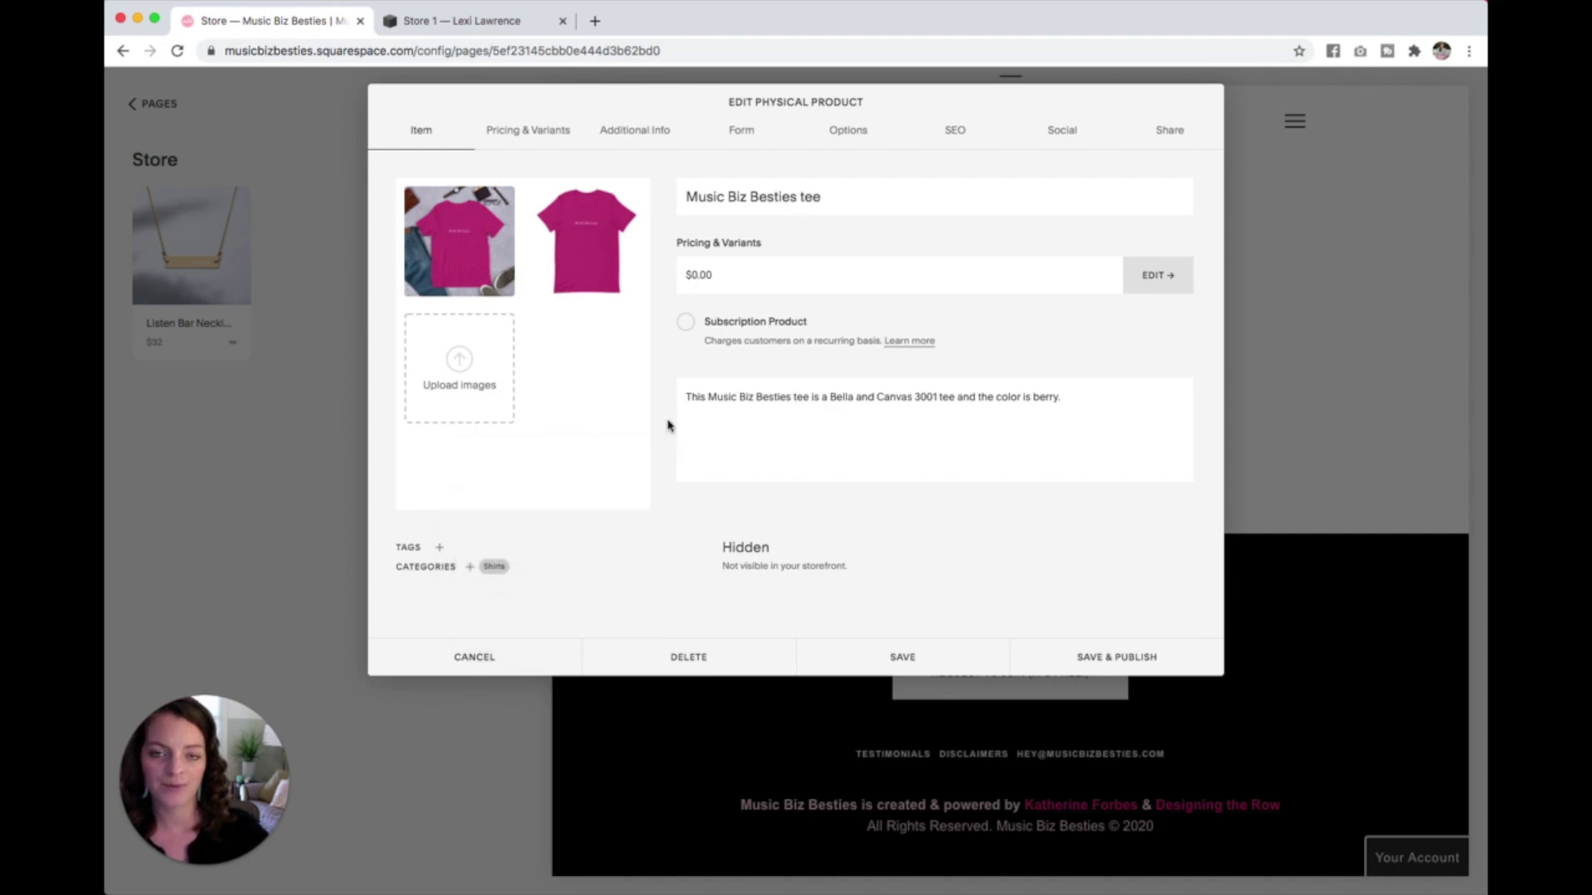